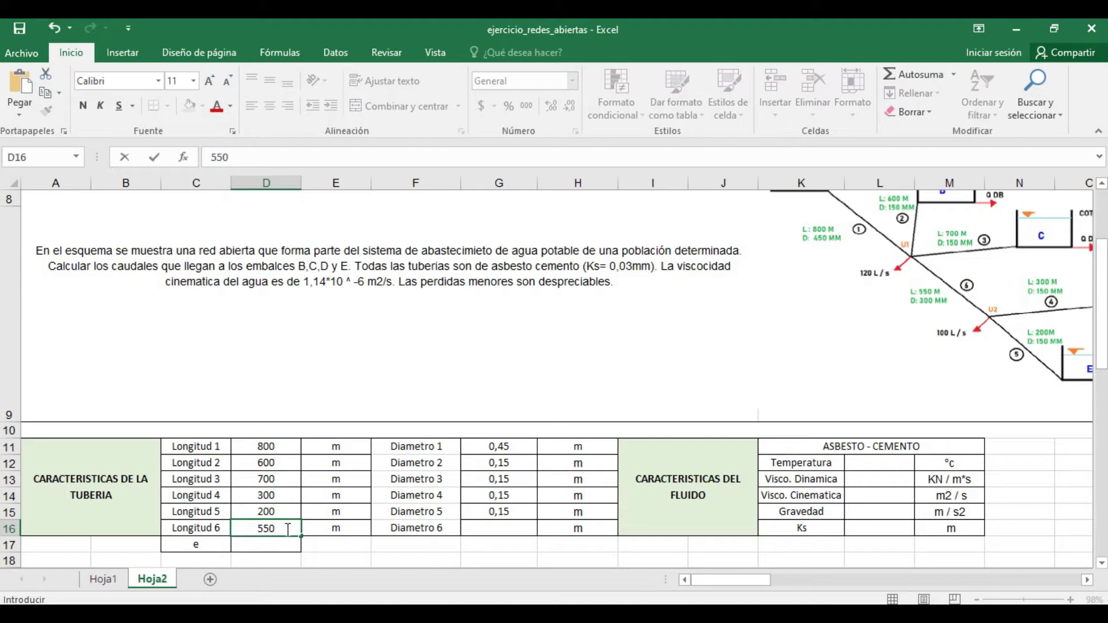
# Step: Enter Diametro 6 in G16 as =300/1000 to convert the pipe diameter to metres
pyautogui.click(507, 527)
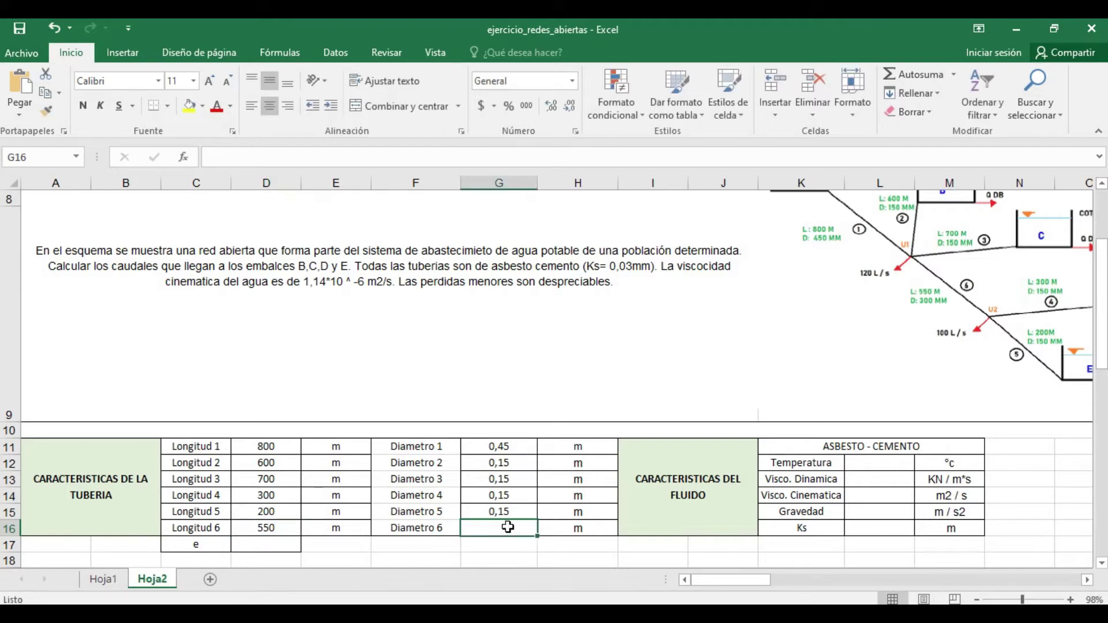
pyautogui.write('=300')
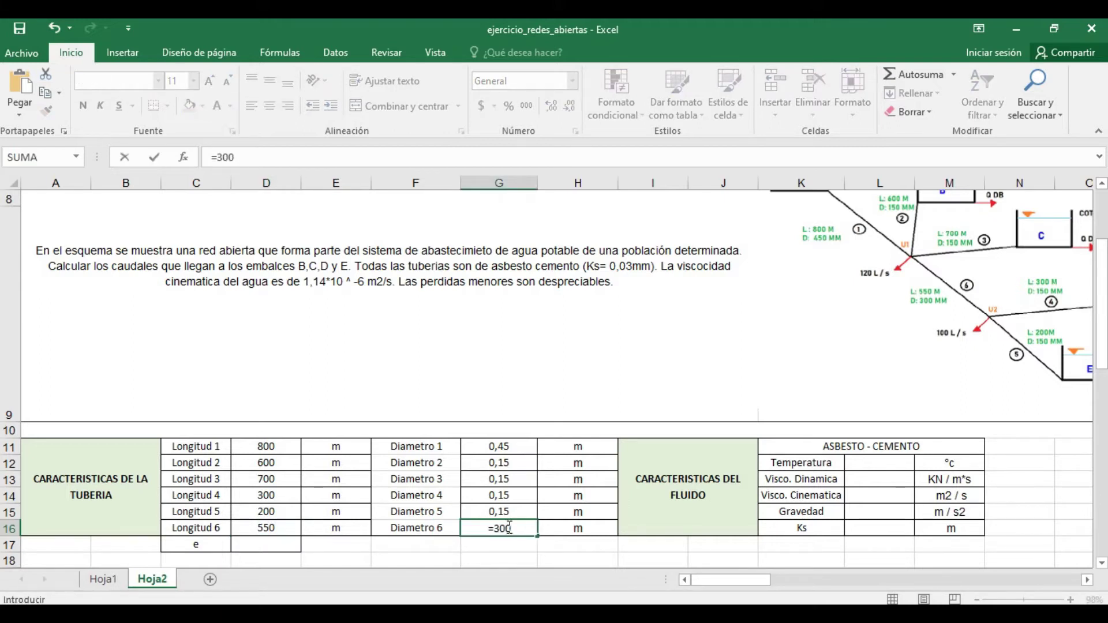
pyautogui.write('/1000')
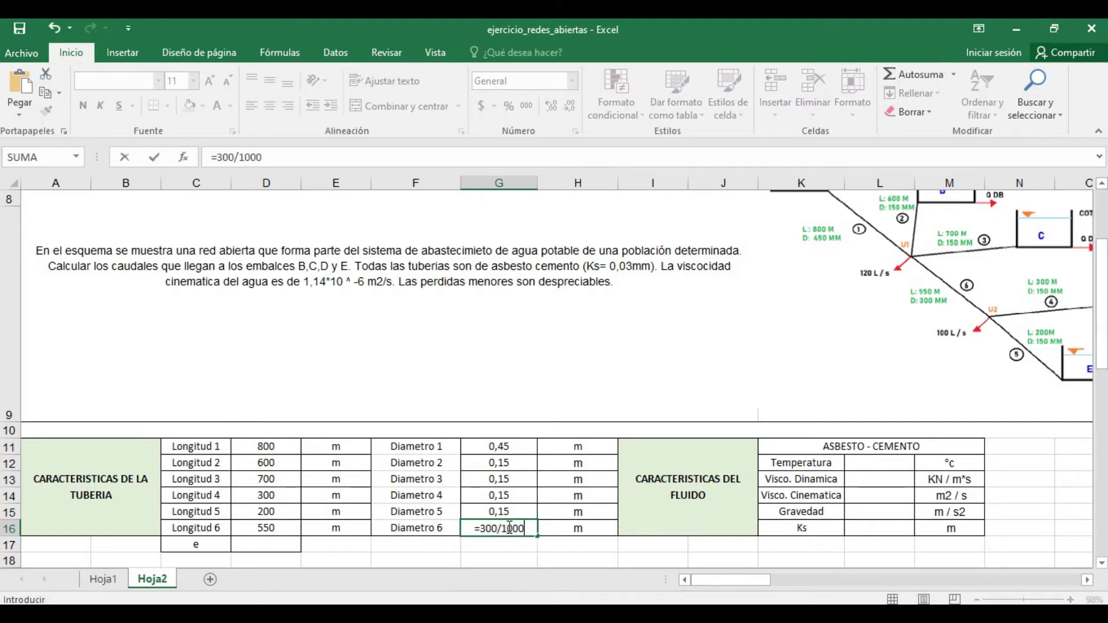
pyautogui.press('Return')
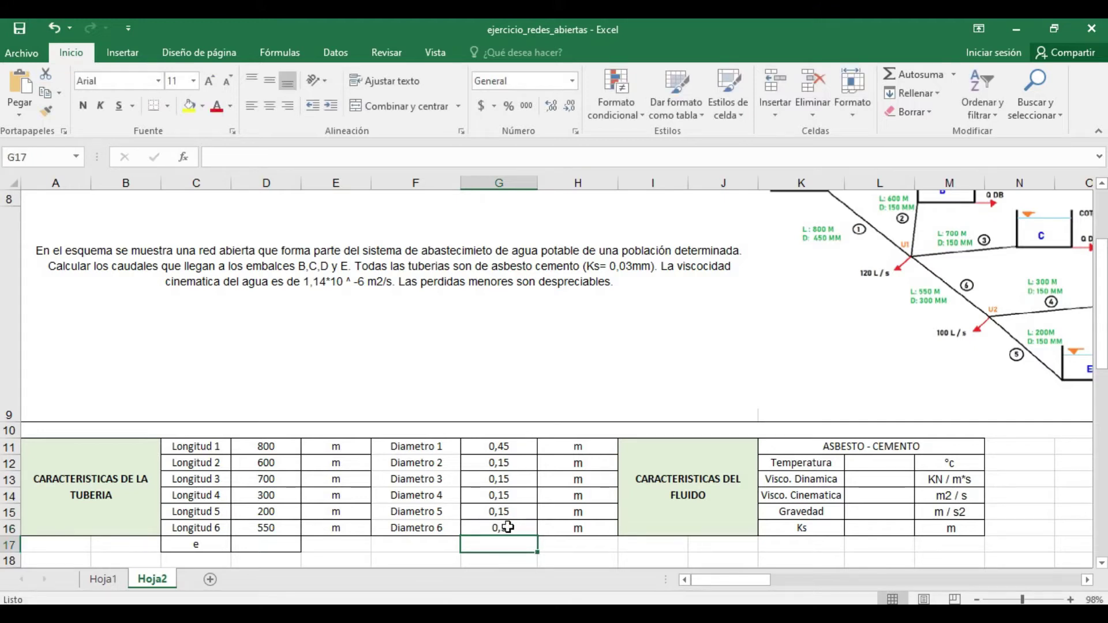
# Step: Enter 15 °C as the Temperatura in the asbestos-cement fluid characteristics table
pyautogui.click(708, 495)
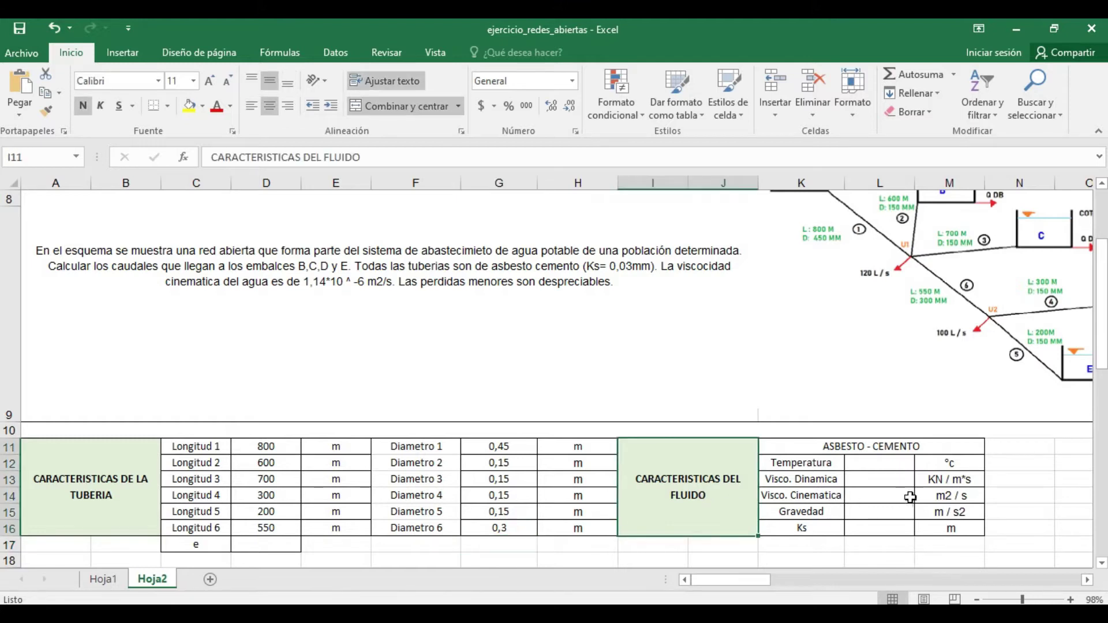
pyautogui.click(843, 446)
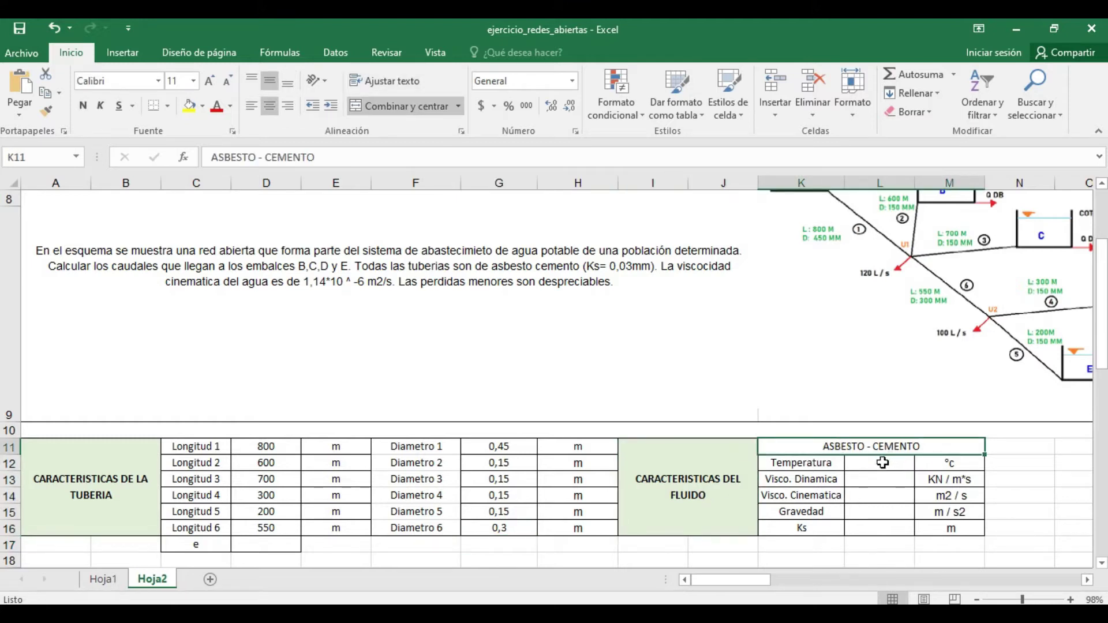
pyautogui.click(881, 463)
pyautogui.write('1')
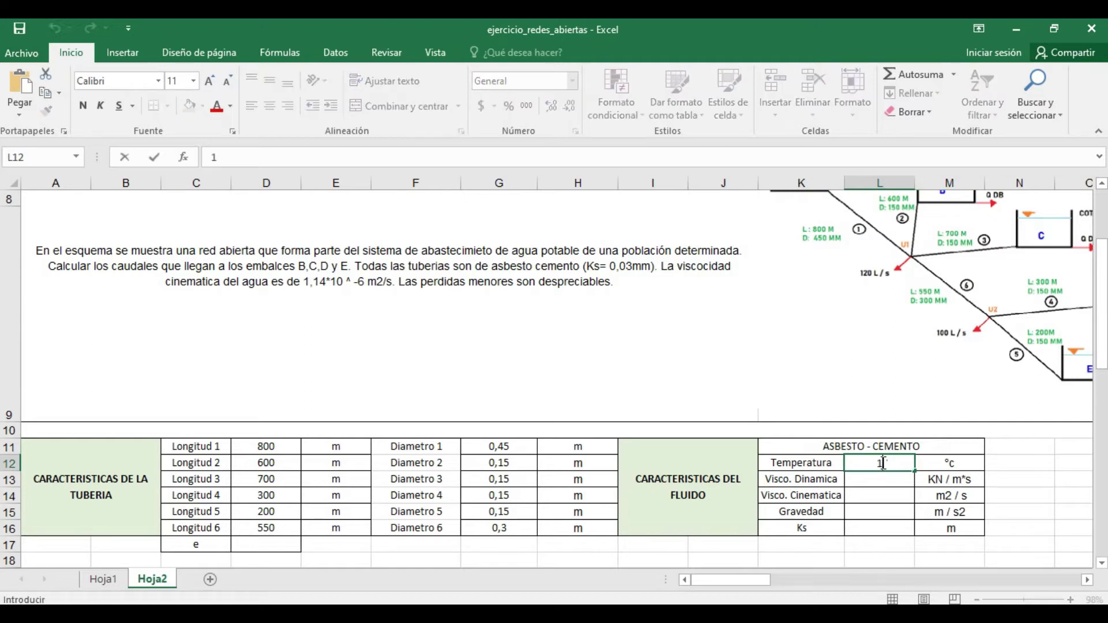
pyautogui.write('5')
pyautogui.press('Return')
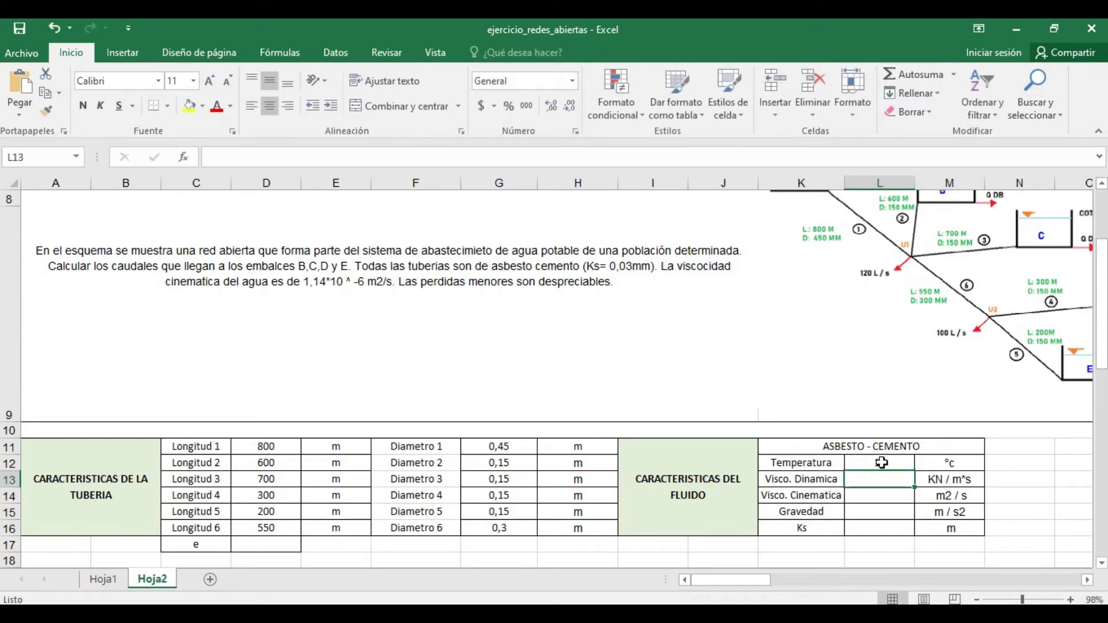
# Step: Enter the fluid's dynamic viscosity as 0,001139 and its kinematic viscosity as 0,00000114
pyautogui.write('0,001139')
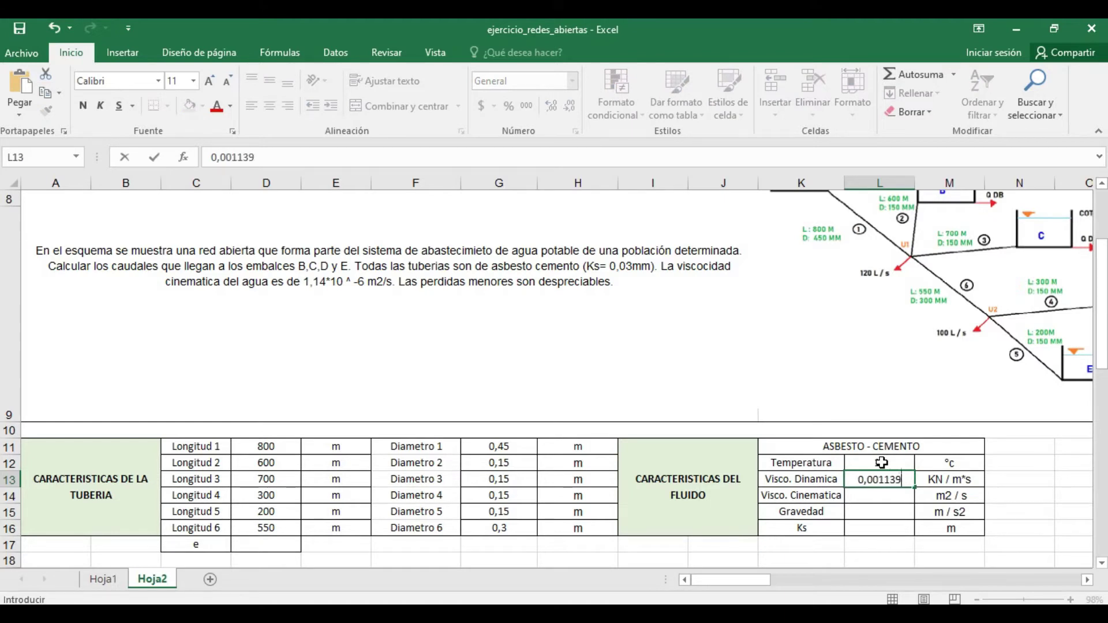
pyautogui.press('Return')
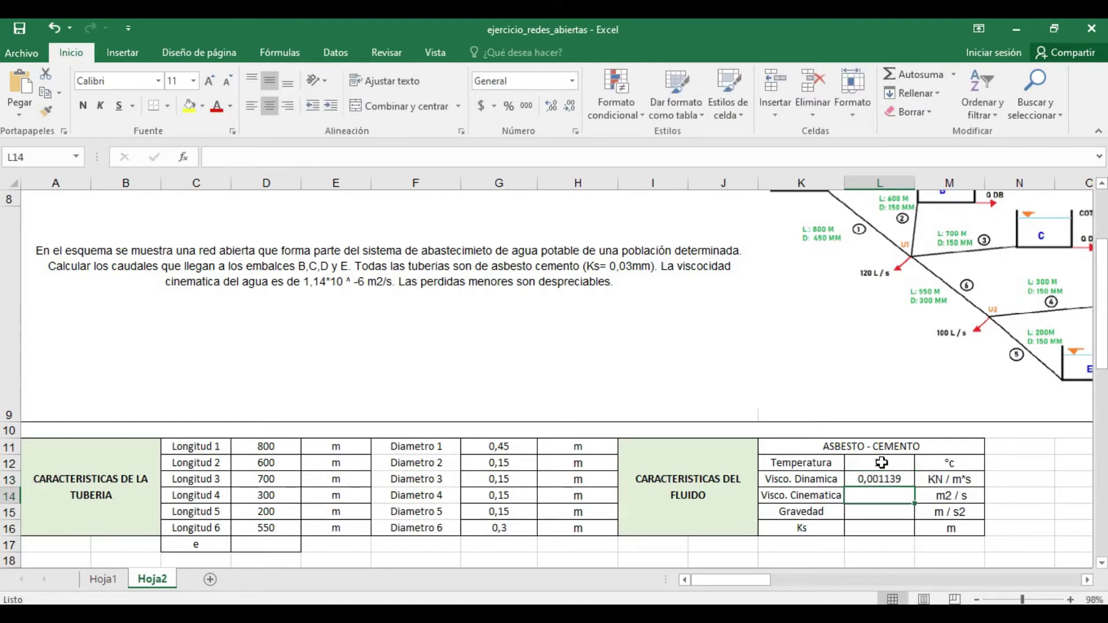
pyautogui.write('0,0000')
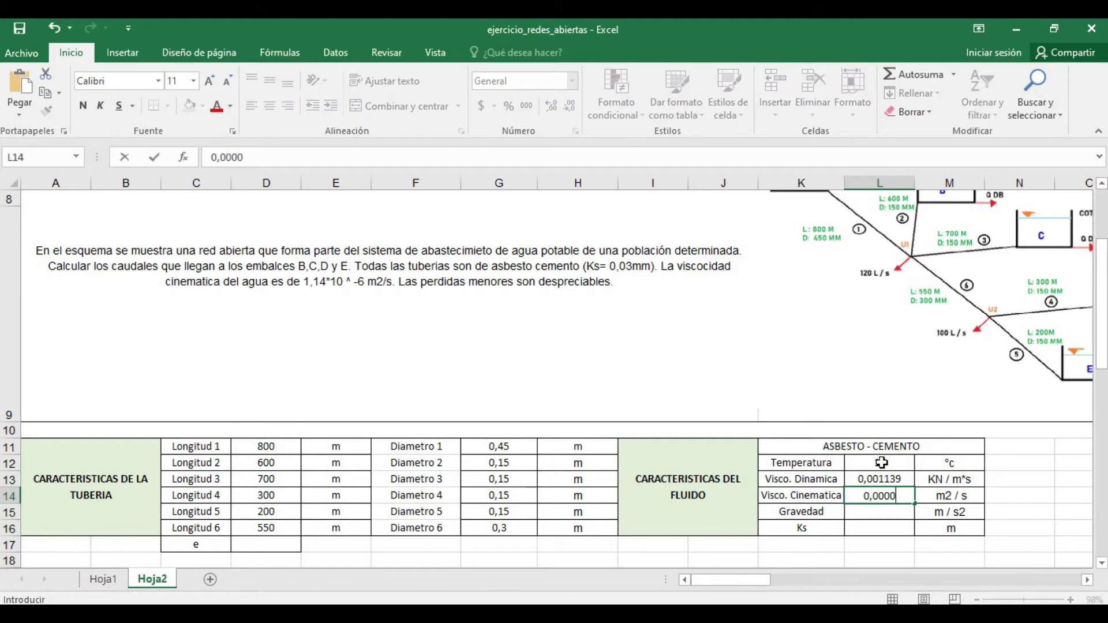
pyautogui.write('0114')
pyautogui.press('Return')
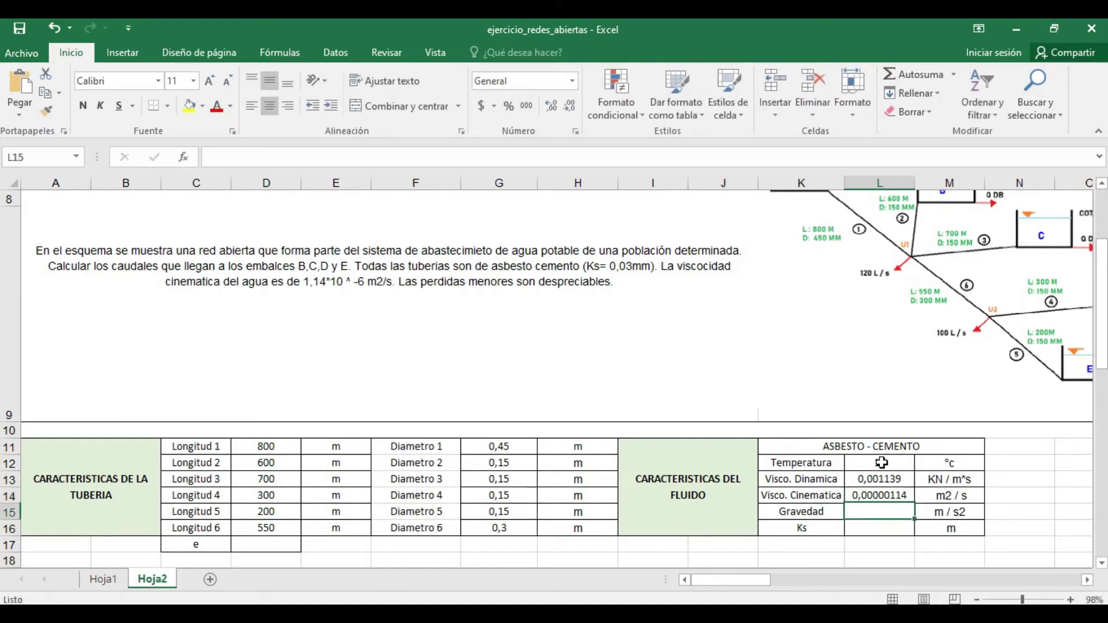
# Step: Set Gravedad to 9,81 m/s2 and the roughness Ks to 0,00003 m in the fluid table
pyautogui.write('9')
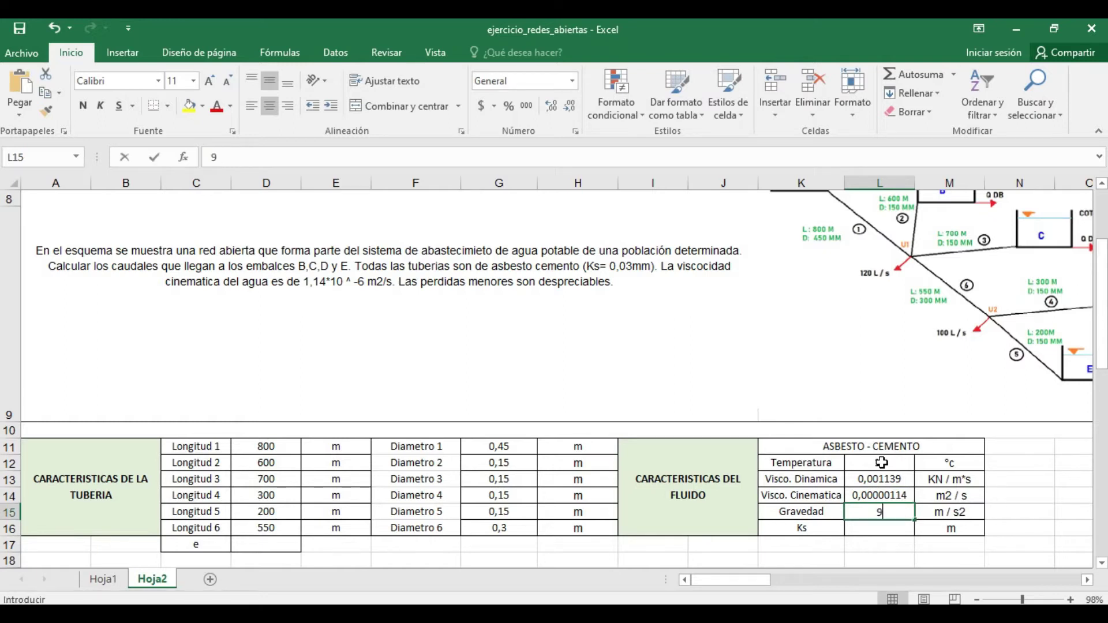
pyautogui.write(',81')
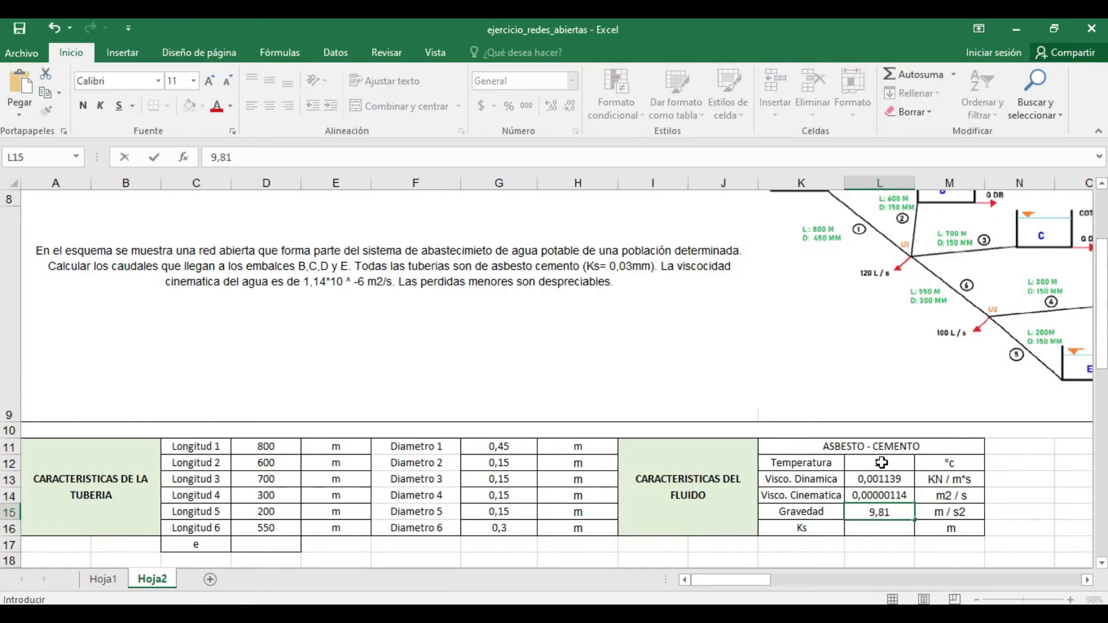
pyautogui.press('Return')
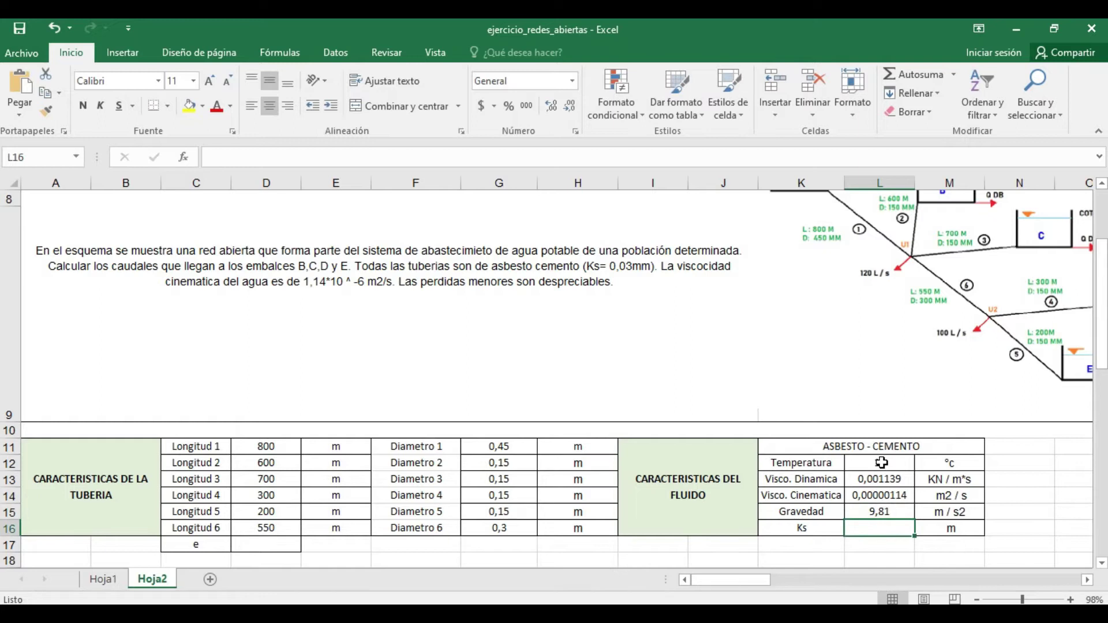
pyautogui.write('0,00003')
pyautogui.press('Return')
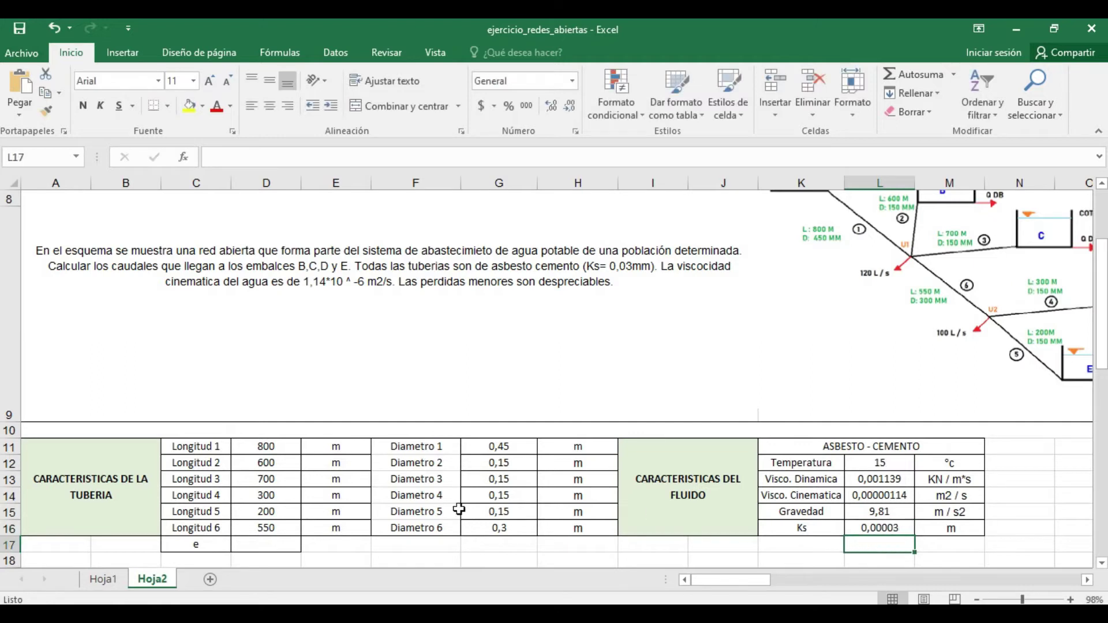
# Step: Check the water level of tank A in the network diagram and enter 43 as its Z in the TANQUE table
pyautogui.scroll(-1, 393, 429)
pyautogui.scroll(-1, 393, 429)
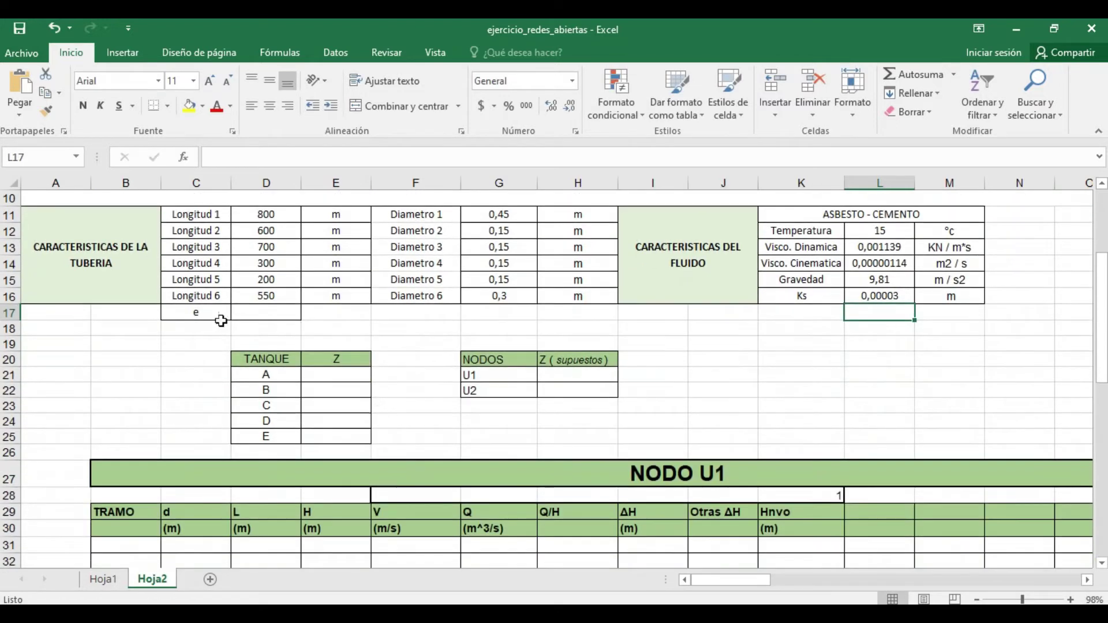
pyautogui.click(292, 373)
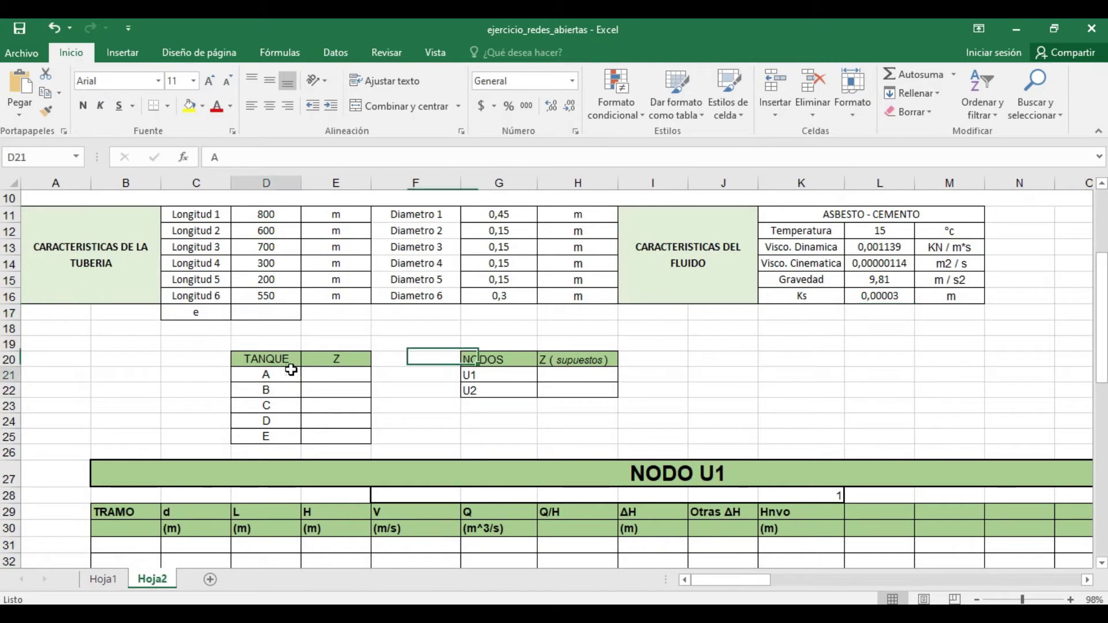
pyautogui.click(336, 376)
pyautogui.scroll(3, 335, 347)
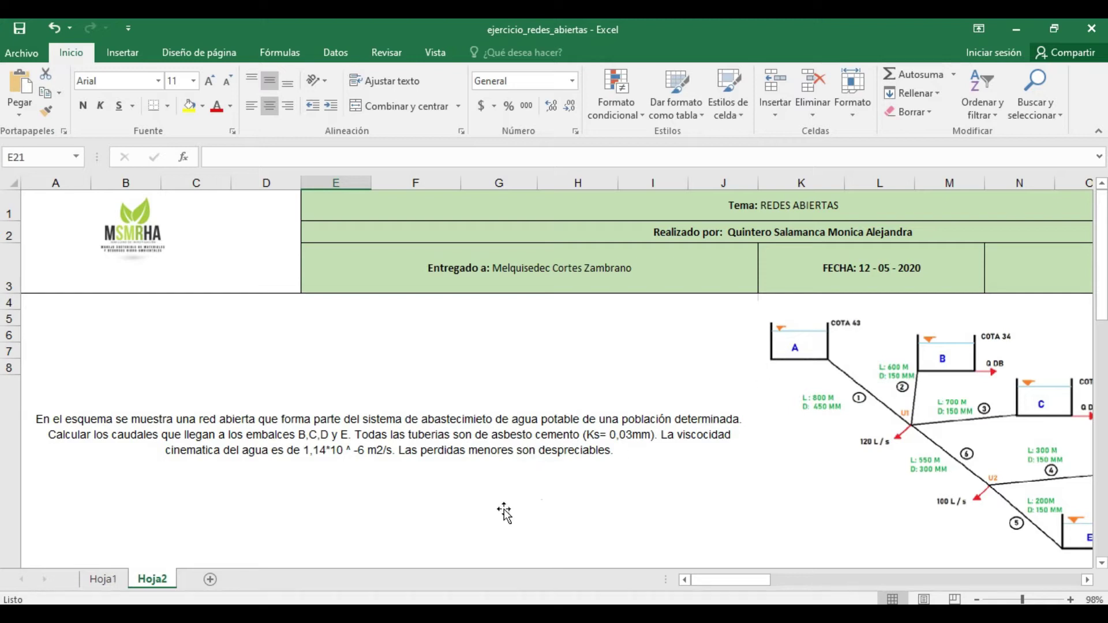
pyautogui.scroll(-3, 504, 511)
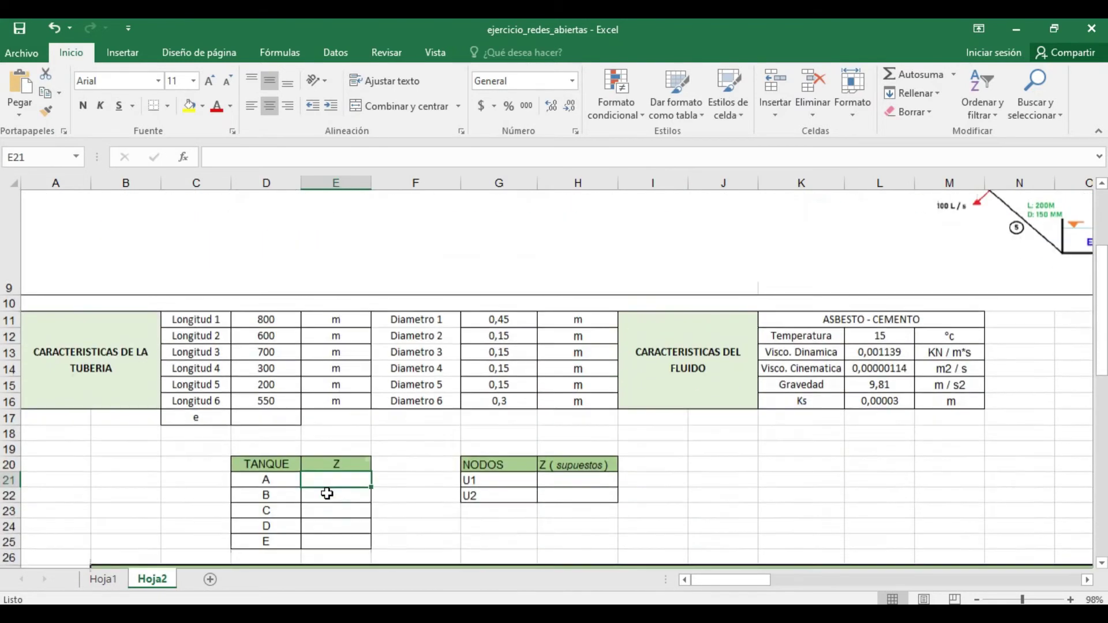
pyautogui.scroll(-1, 327, 494)
pyautogui.write('4')
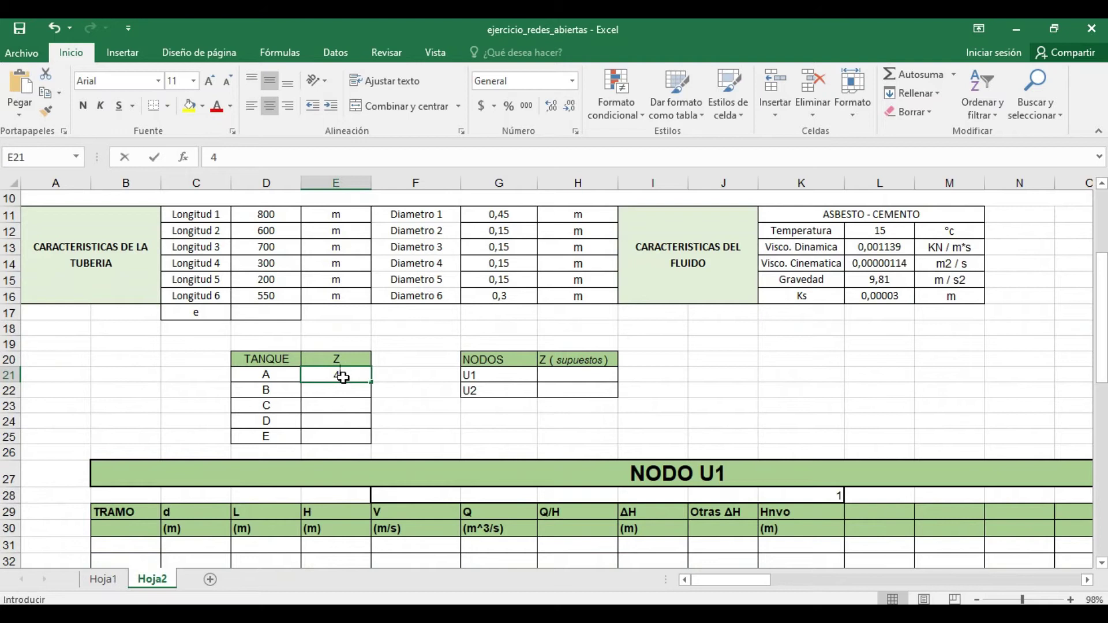
pyautogui.write('2')
pyautogui.press('Return')
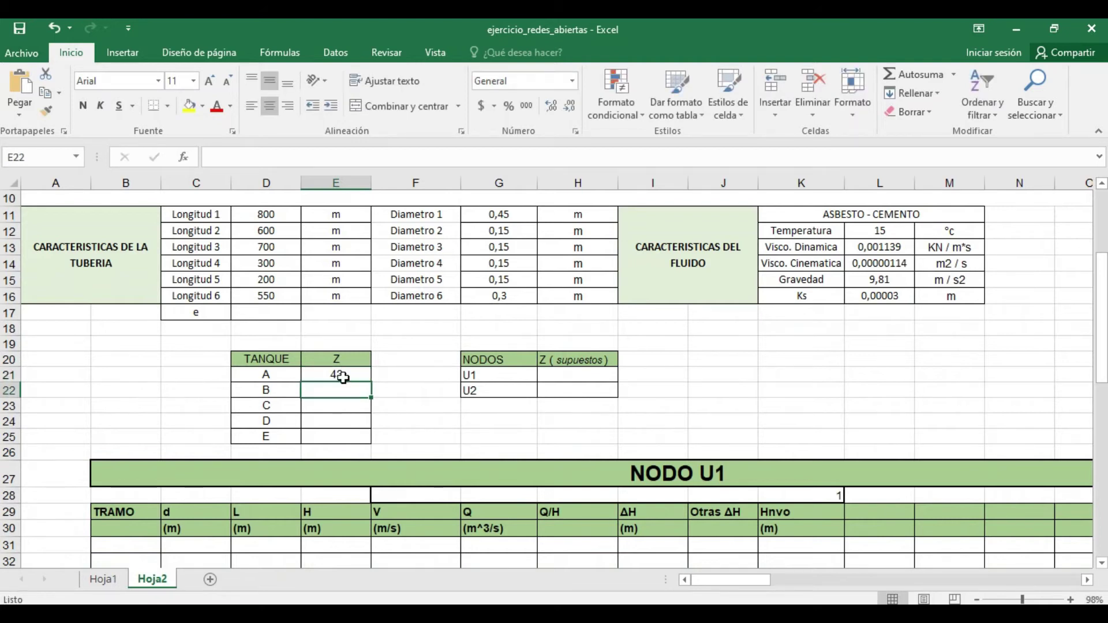
# Step: Fill in the remaining tank elevations: 34 for B, 30 for C, 12 for D and 0 for E
pyautogui.write('34')
pyautogui.press('Return')
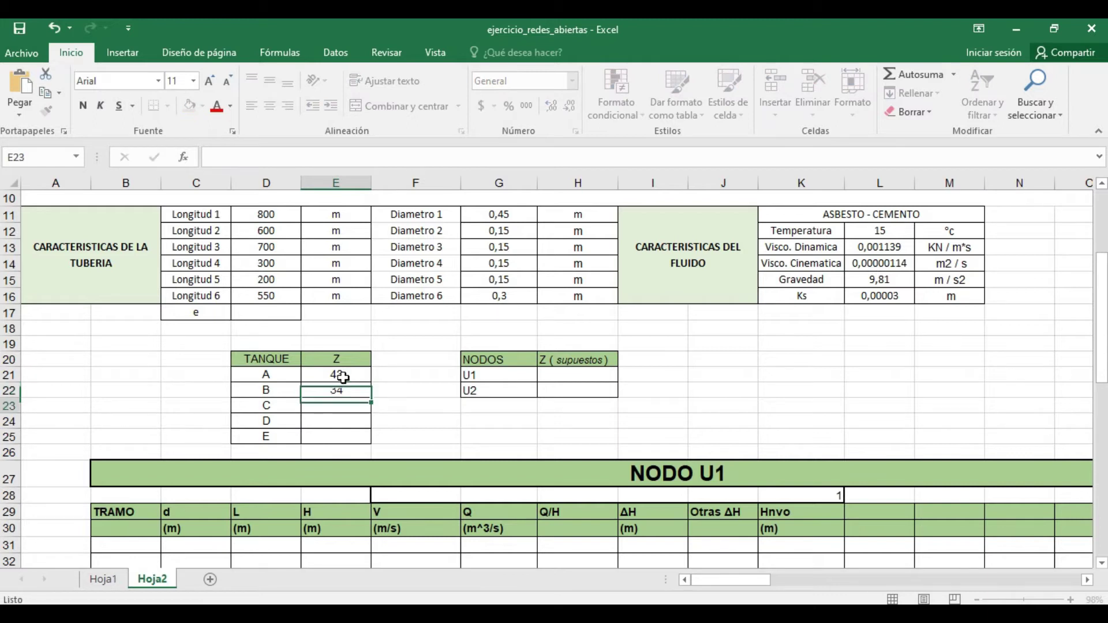
pyautogui.write('30')
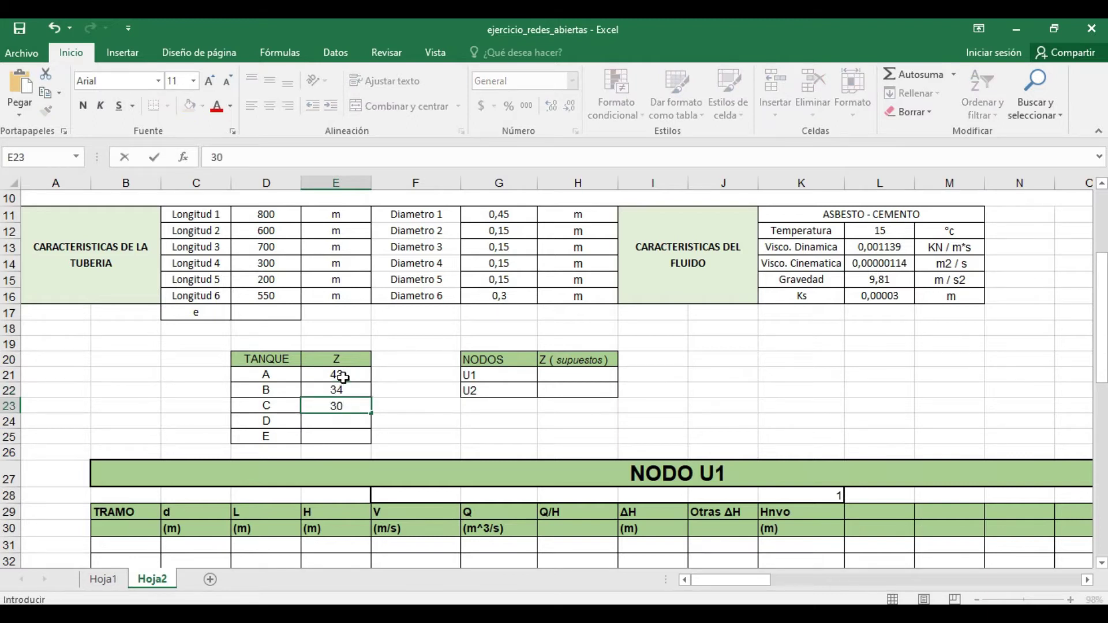
pyautogui.press('Return')
pyautogui.write('12')
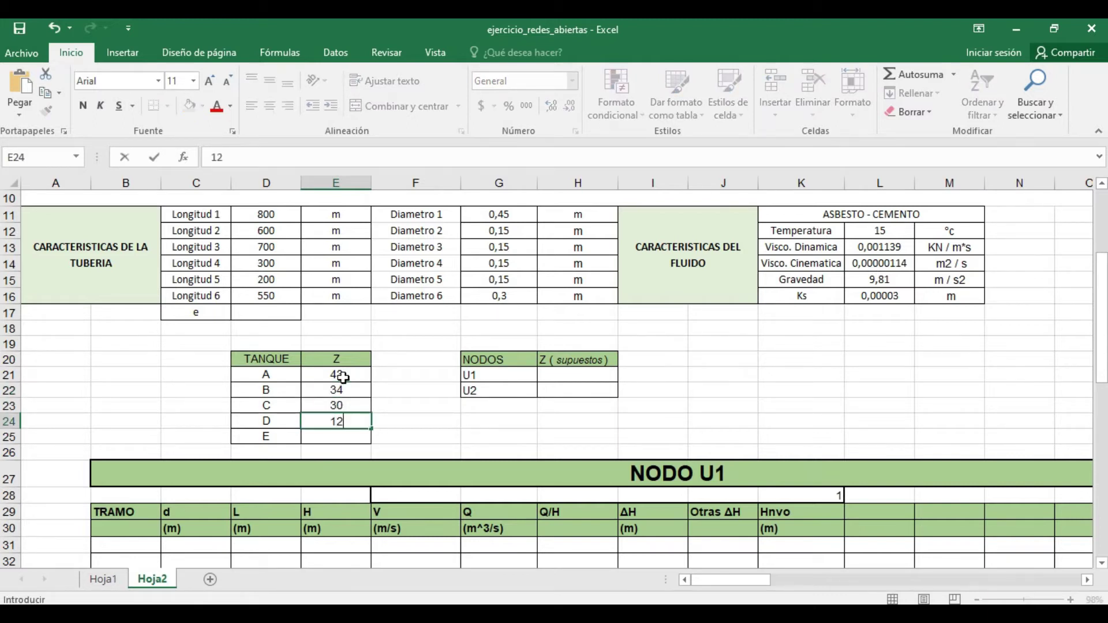
pyautogui.press('Return')
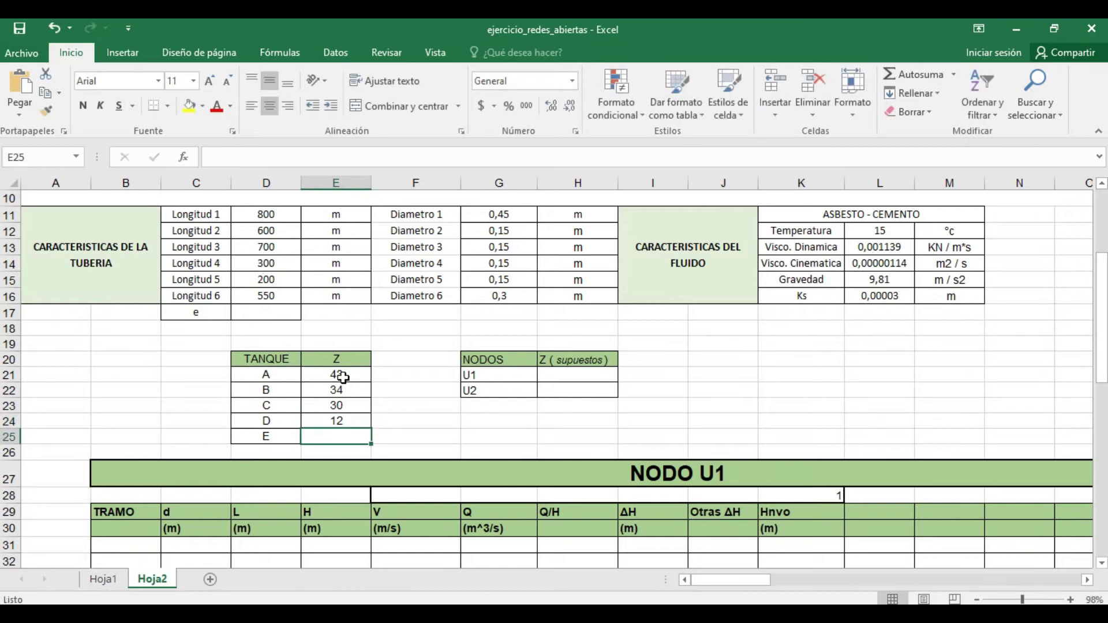
pyautogui.write('0')
pyautogui.press('Return')
# Step: Consult the network diagram and enter the assumed node elevations Z as 35 for U1 and 13 for U2
pyautogui.click(577, 376)
pyautogui.scroll(3, 577, 376)
pyautogui.scroll(2, 583, 376)
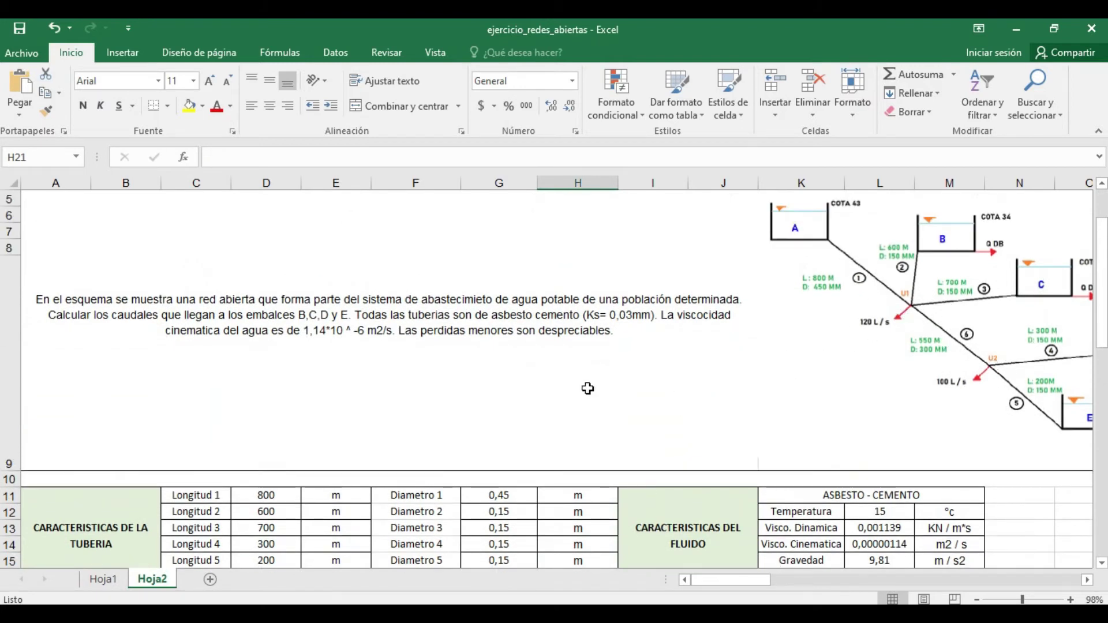
pyautogui.scroll(-2, 583, 387)
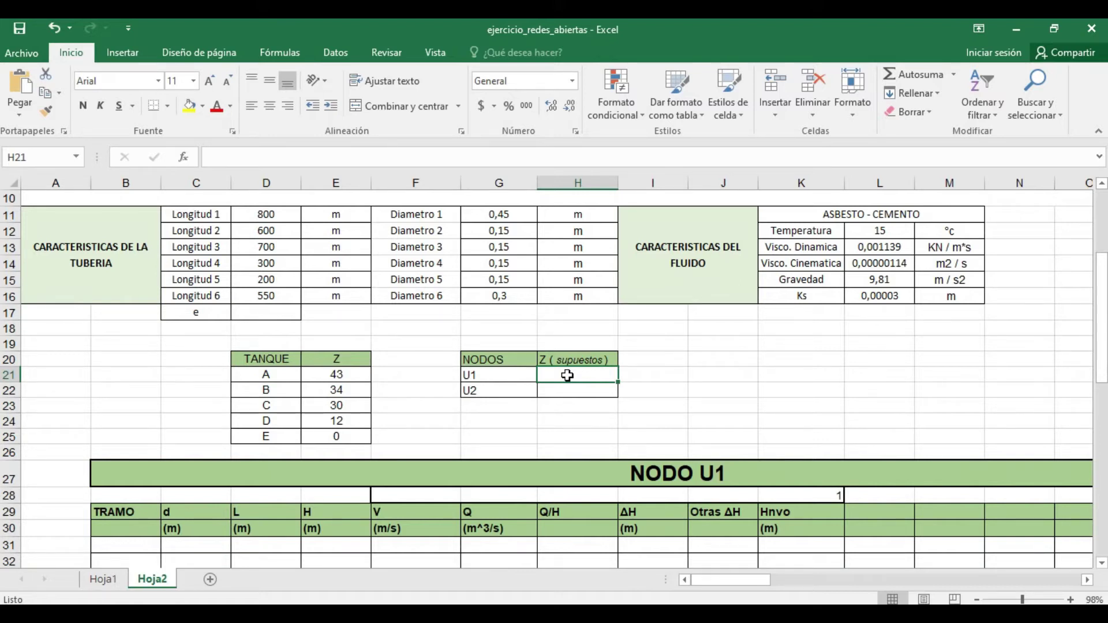
pyautogui.write('2')
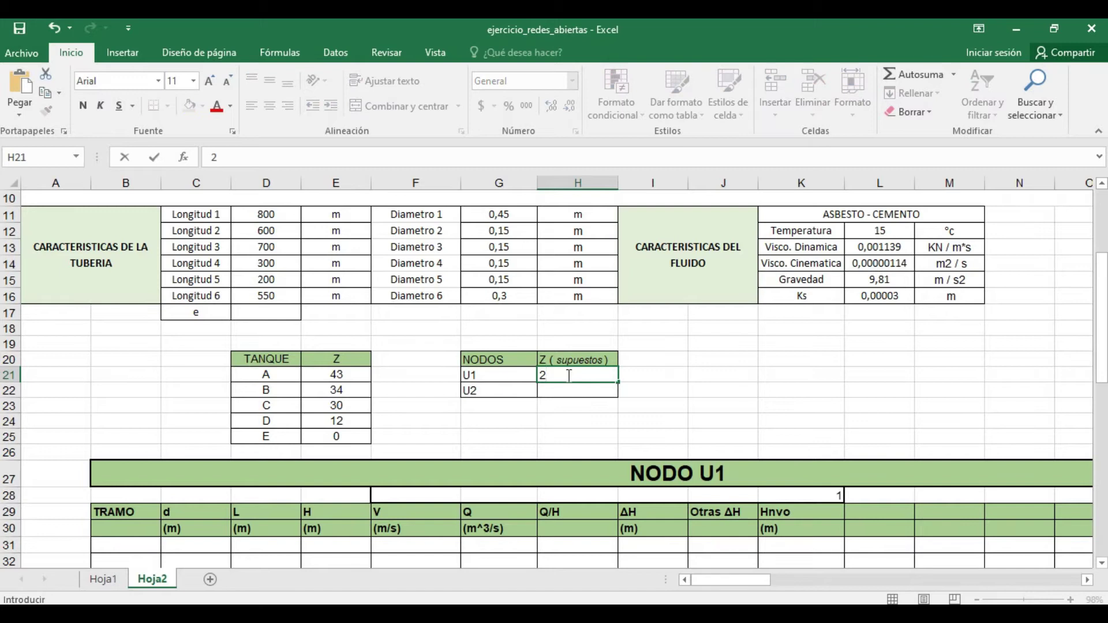
pyautogui.write('5')
pyautogui.press('Return')
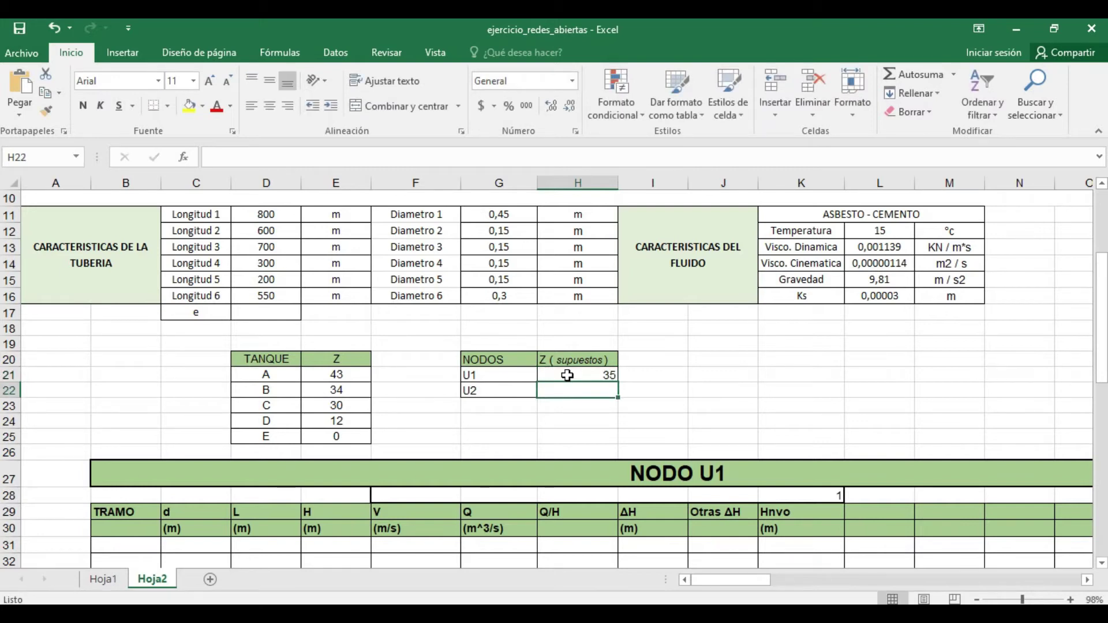
pyautogui.write('13')
pyautogui.press('Return')
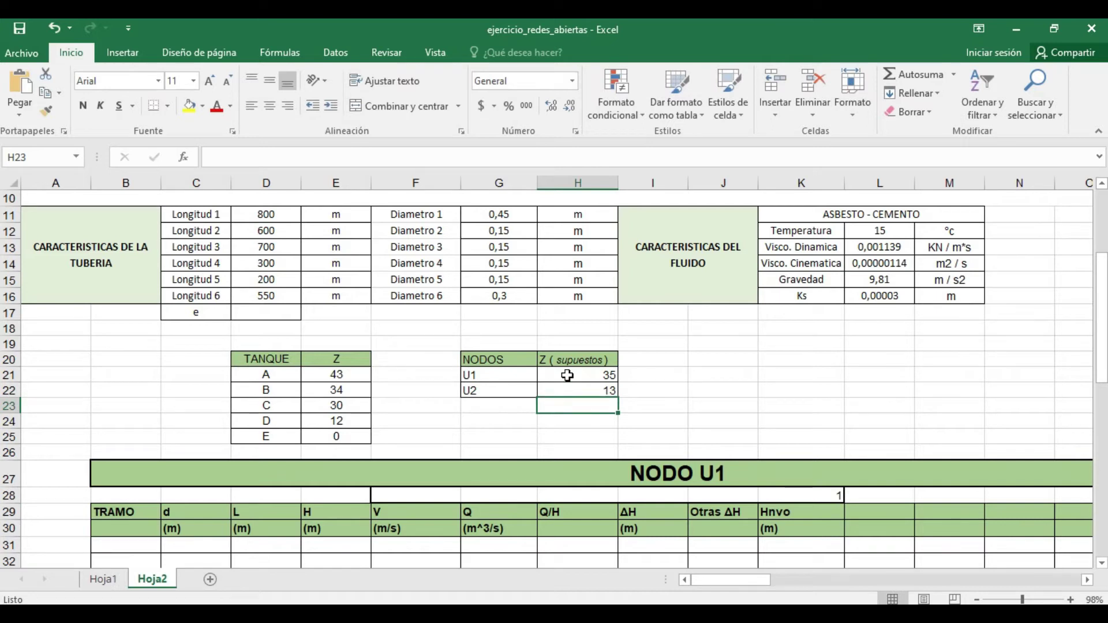
# Step: Enter 2 as the value of e in D17 below the pipe lengths
pyautogui.scroll(3, 135, 319)
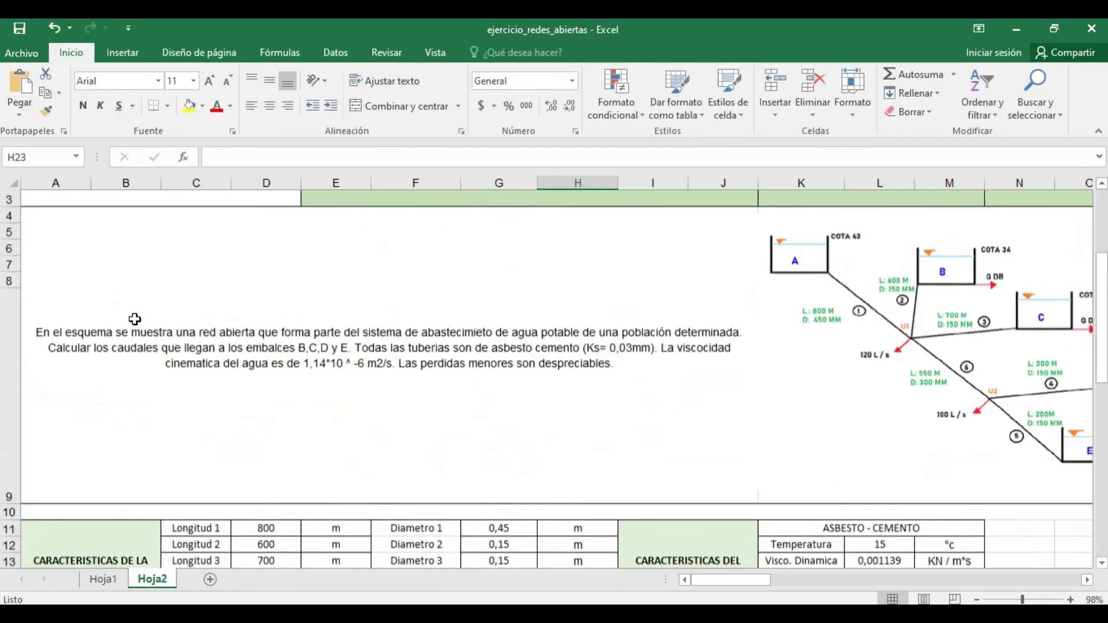
pyautogui.scroll(-1, 135, 319)
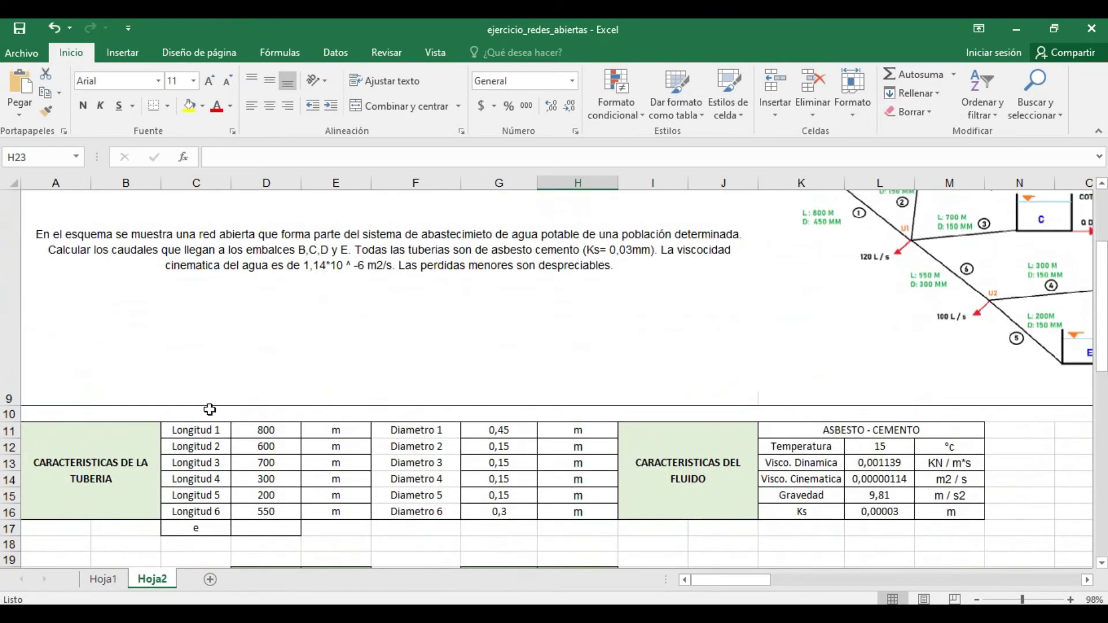
pyautogui.click(265, 529)
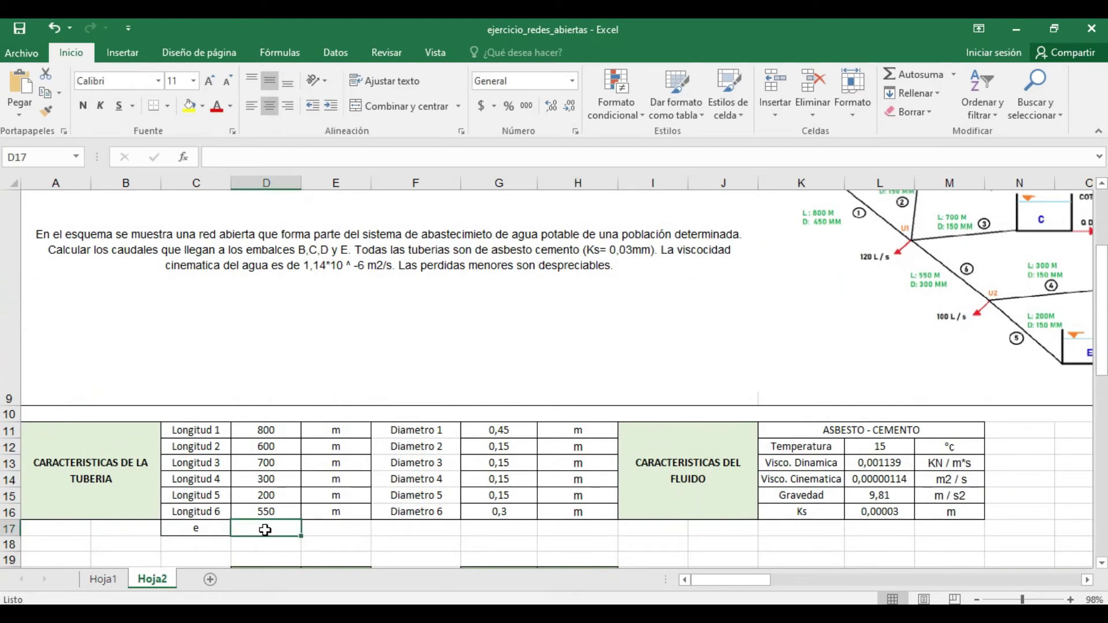
pyautogui.write('2')
pyautogui.press('Return')
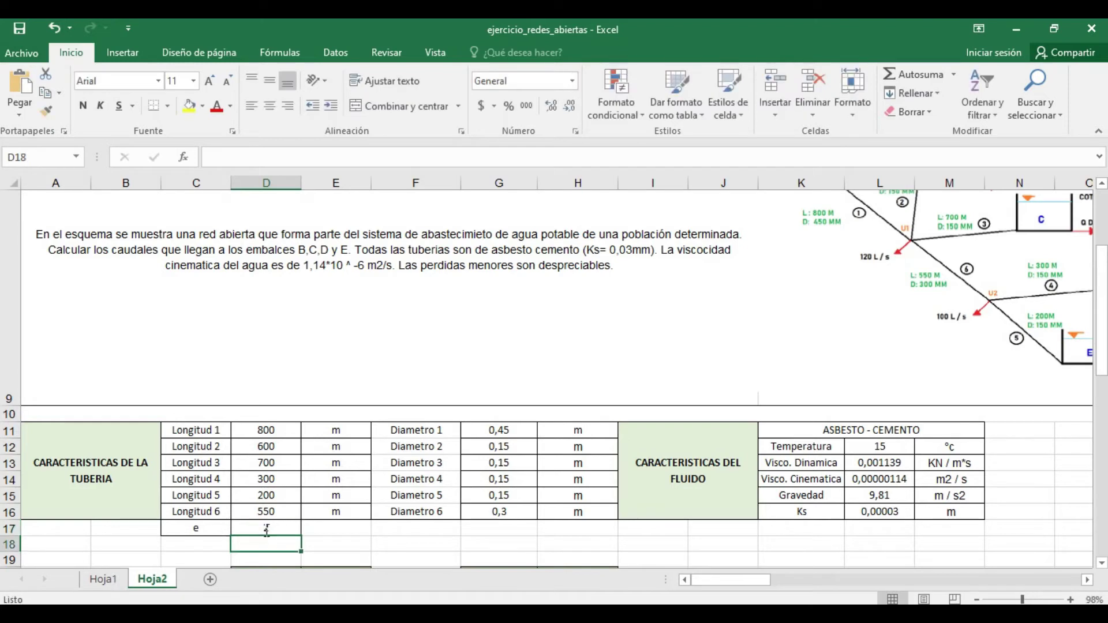
# Step: Consult the network diagram and enter U1 - A and U1 - B as the first two sections in the NODO U1 table's TRAMO column
pyautogui.scroll(-3, 264, 529)
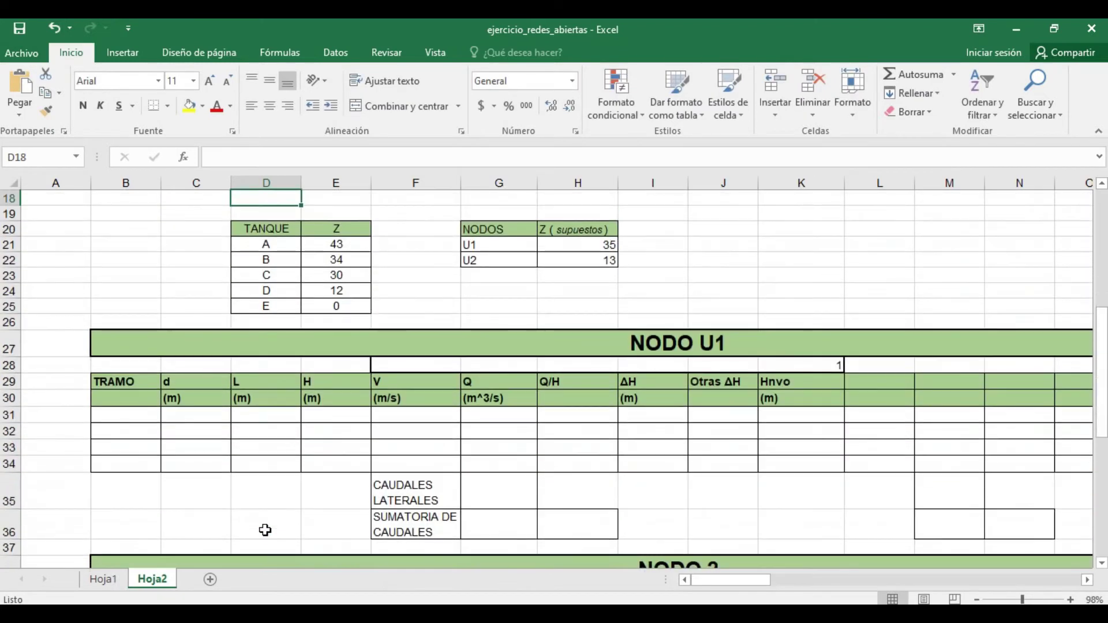
pyautogui.click(128, 415)
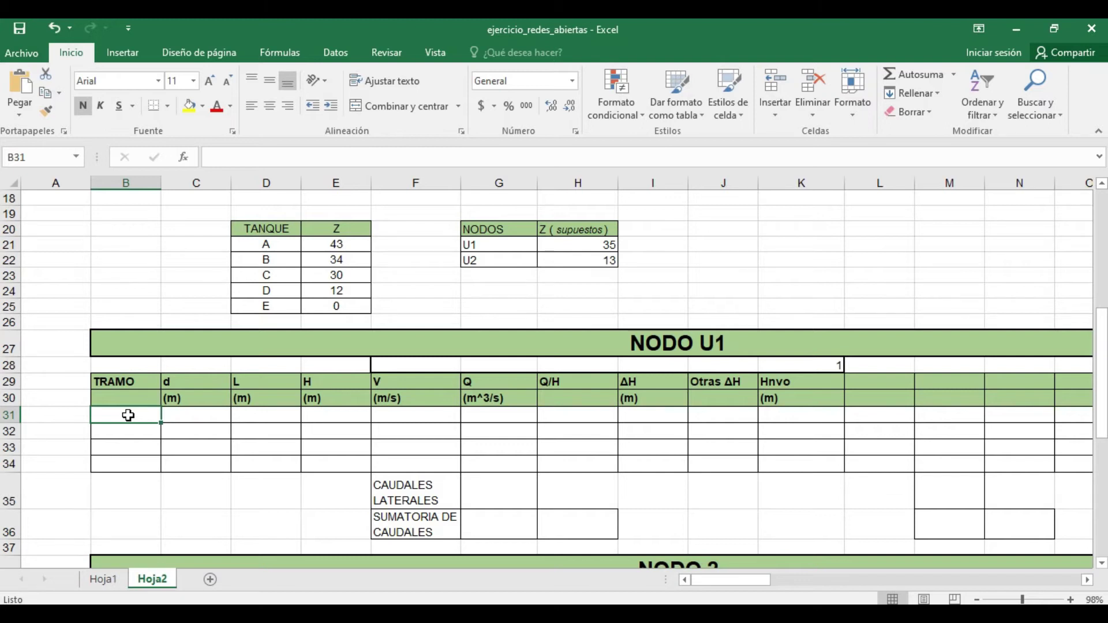
pyautogui.scroll(4, 128, 416)
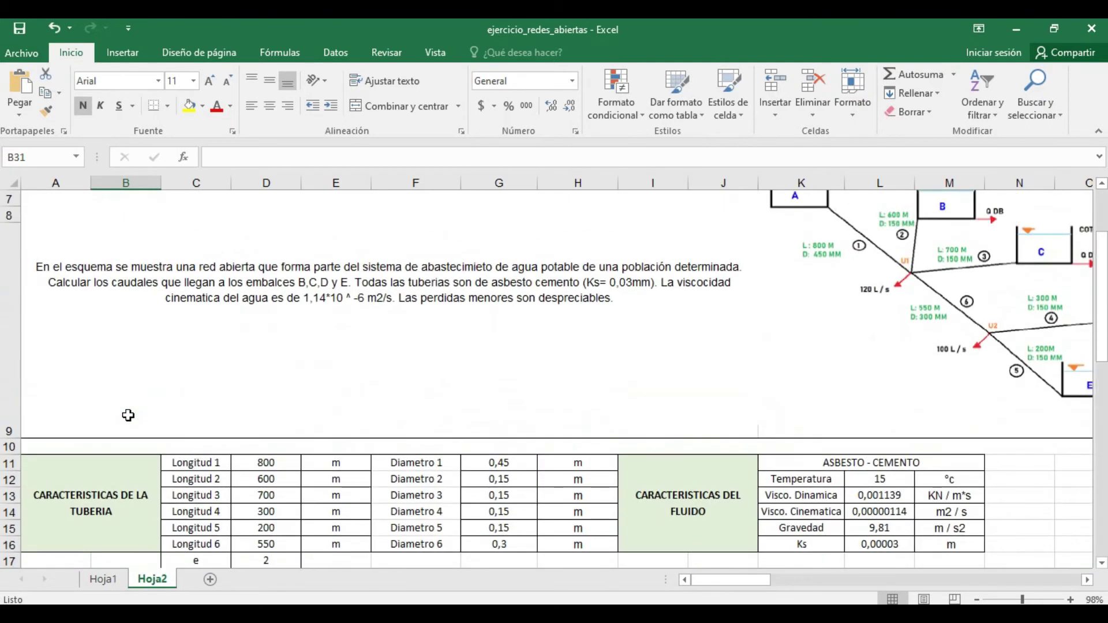
pyautogui.scroll(1, 886, 352)
pyautogui.hscroll(1, 886, 352)
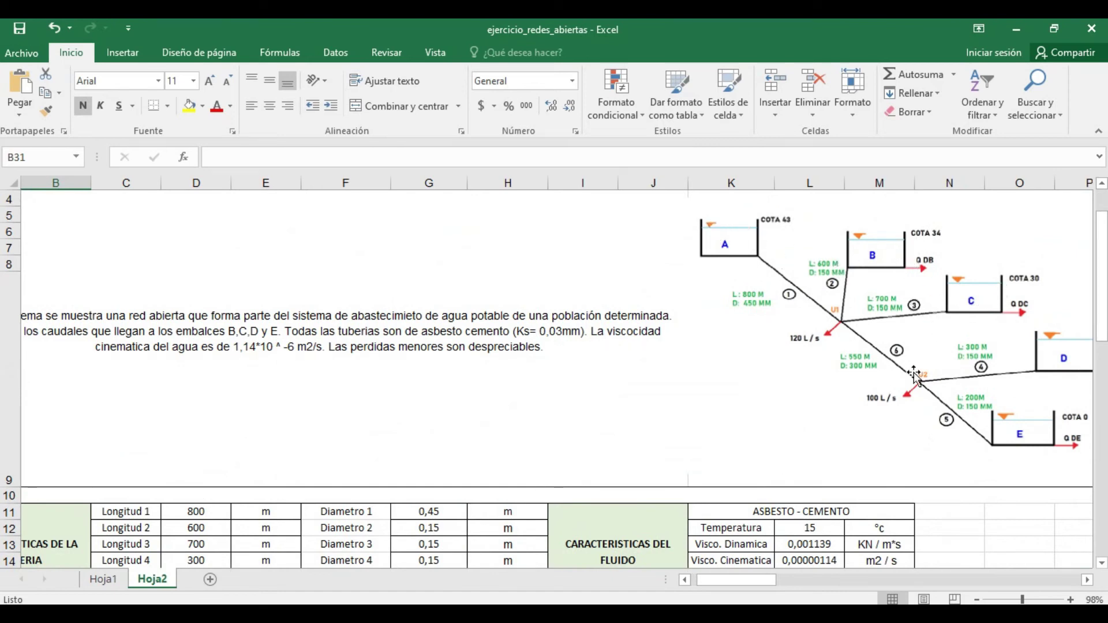
pyautogui.scroll(-3, 548, 430)
pyautogui.hscroll(-1, 548, 430)
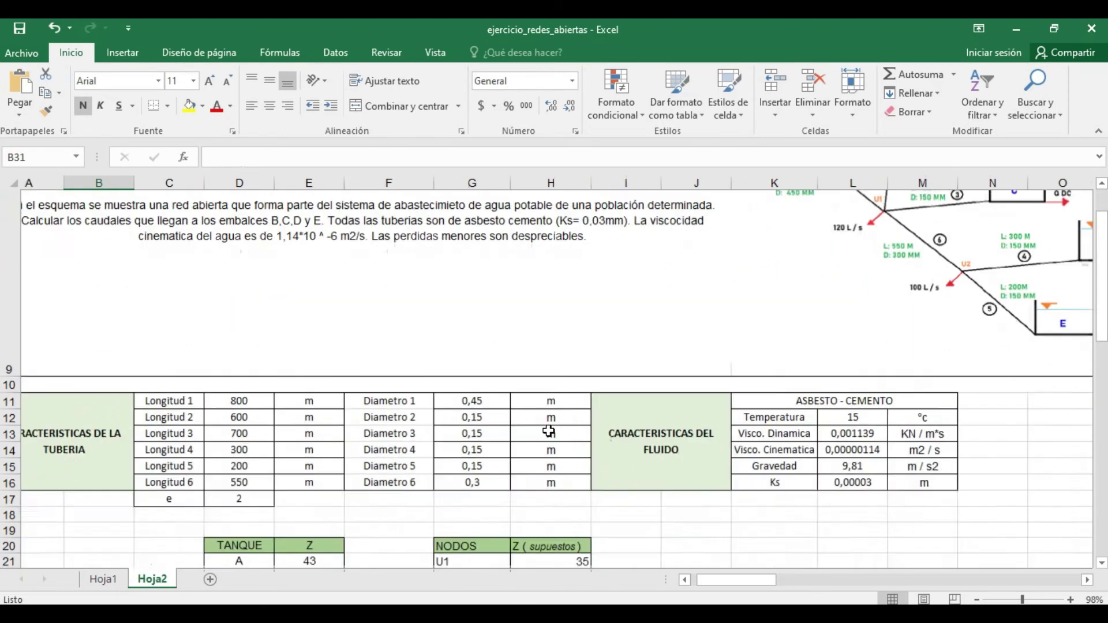
pyautogui.scroll(-3, 548, 431)
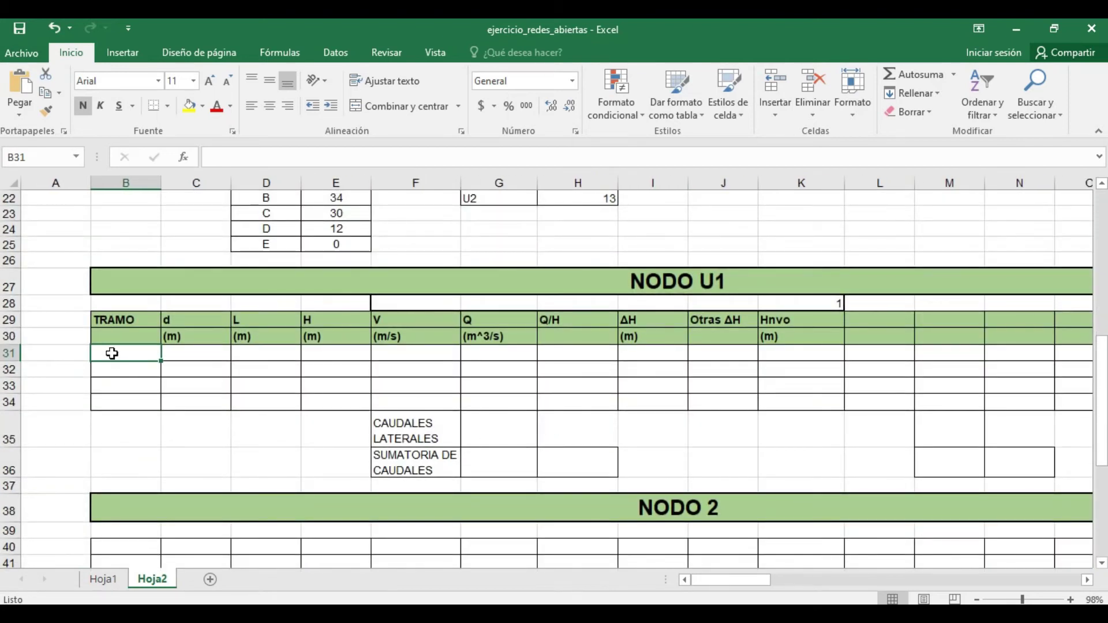
pyautogui.write('U1 - A')
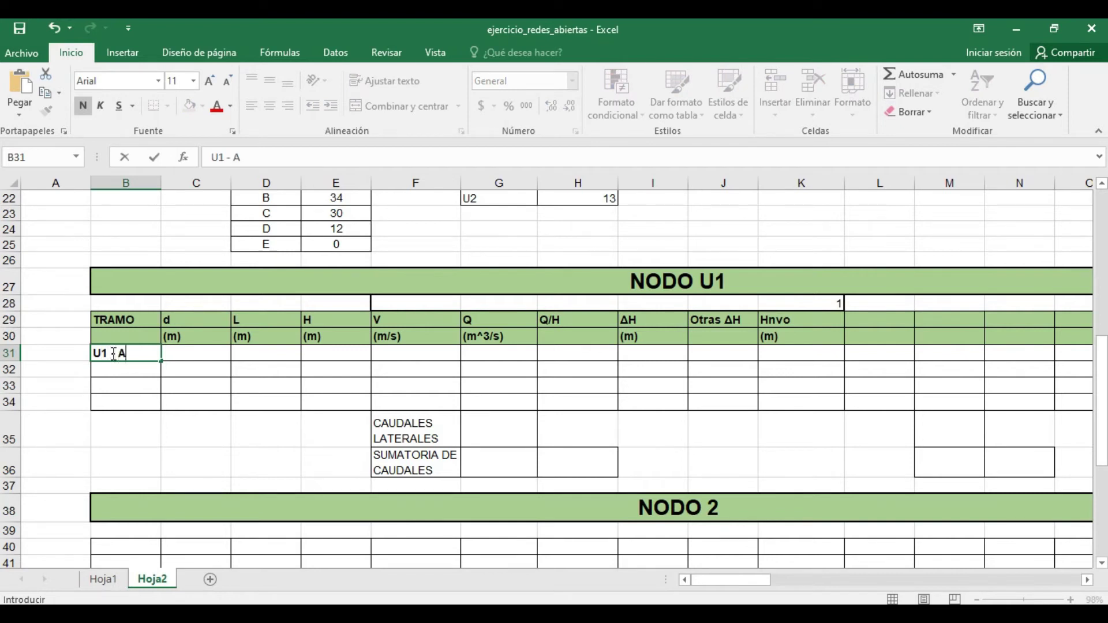
pyautogui.press('Return')
pyautogui.write('U1 - B')
pyautogui.press('Return')
# Step: Complete the TRAMO column of the NODO U1 table with the sections U1 - C and U1 - U2
pyautogui.write('U1')
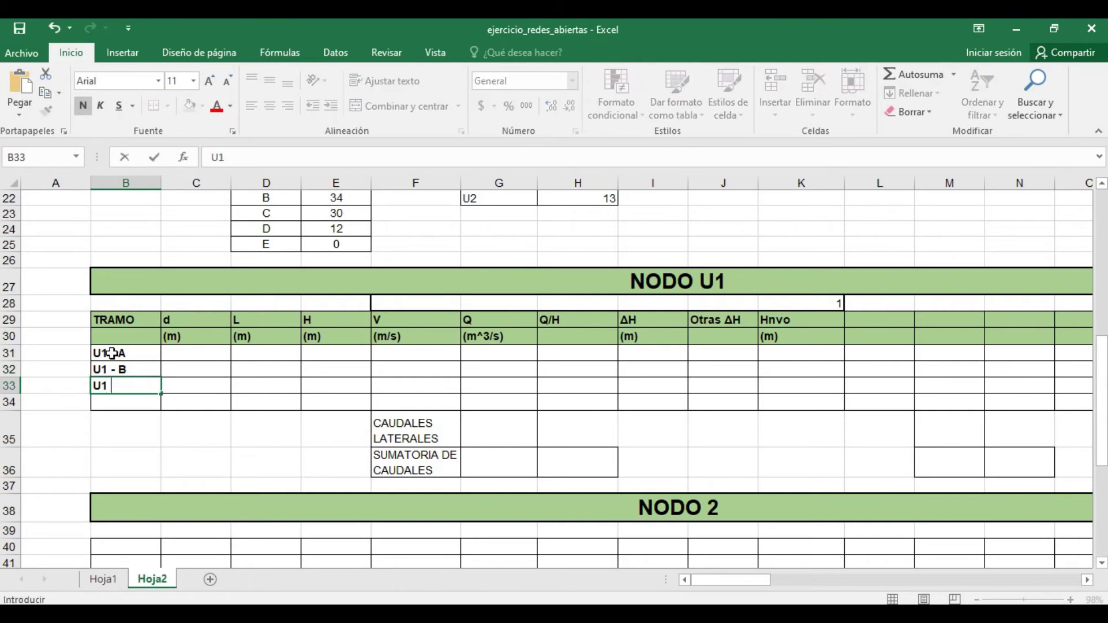
pyautogui.write(' - C')
pyautogui.press('Return')
pyautogui.write('U2')
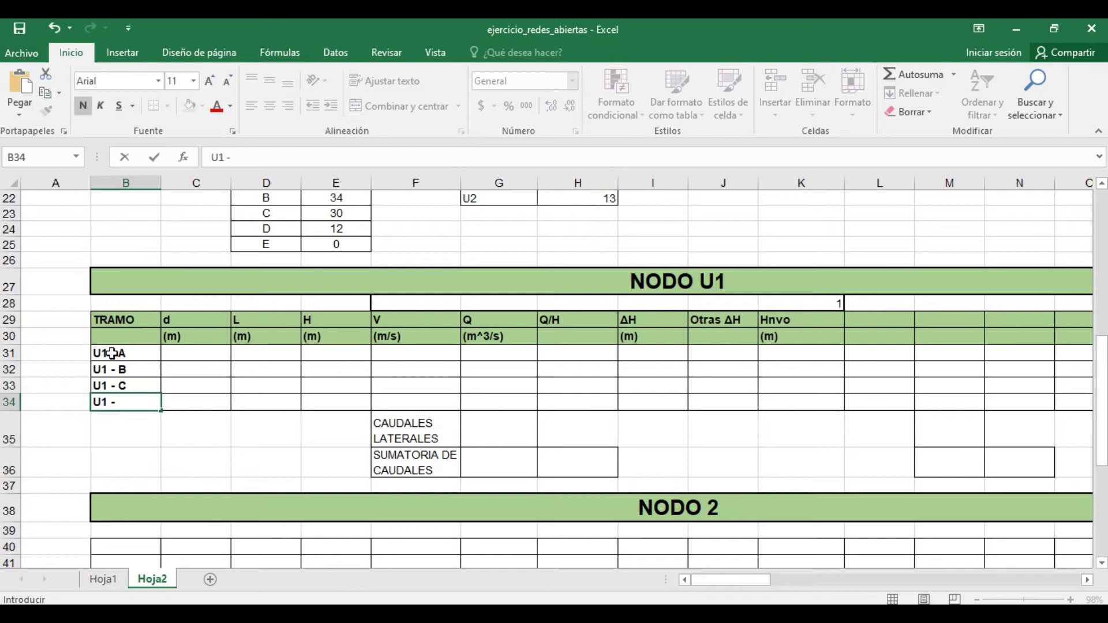
pyautogui.press('Return')
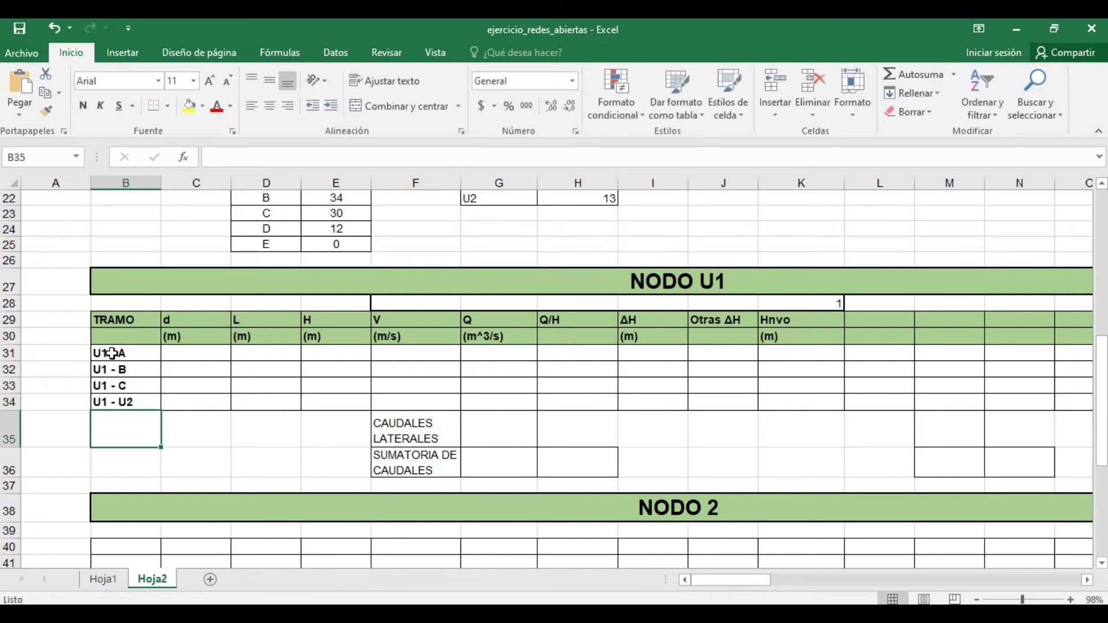
# Step: Check the pipes meeting at node U2 in the network diagram and enter U2 - U1 as the first section of the NODO 2 table
pyautogui.scroll(5, 584, 255)
pyautogui.hscroll(2, 583, 256)
pyautogui.hscroll(1, 584, 256)
pyautogui.scroll(1, 584, 256)
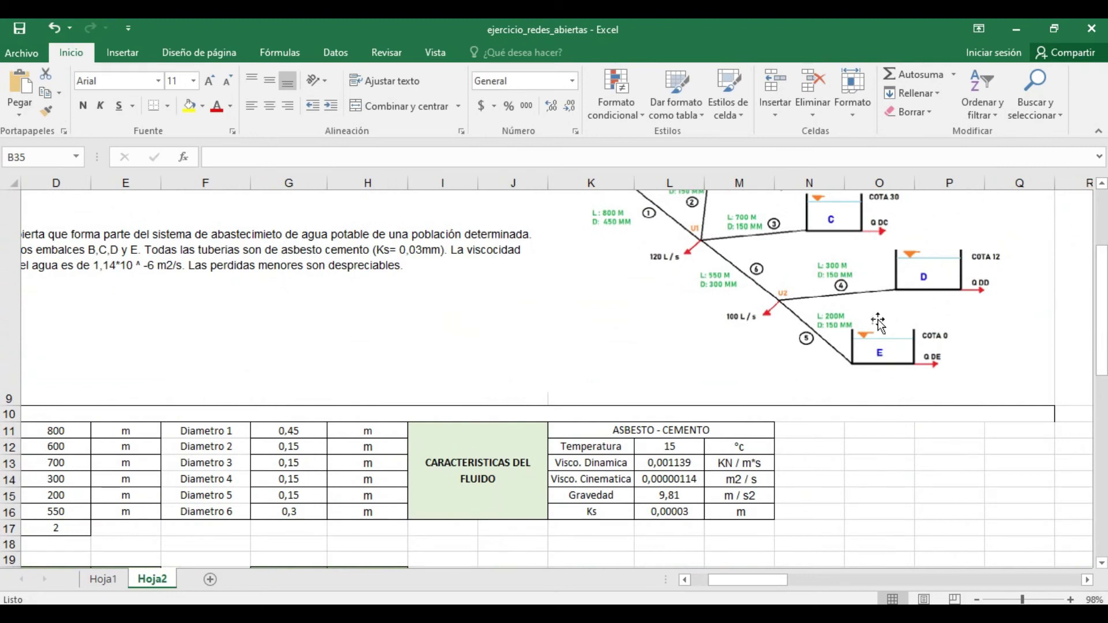
pyautogui.hscroll(-3, 639, 359)
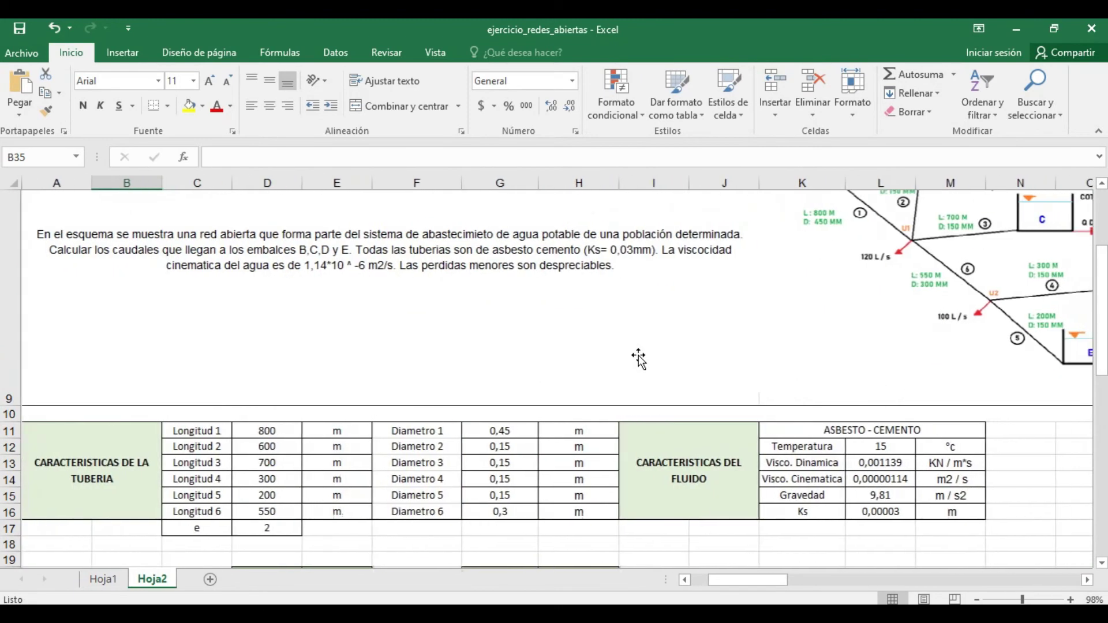
pyautogui.scroll(-8, 638, 359)
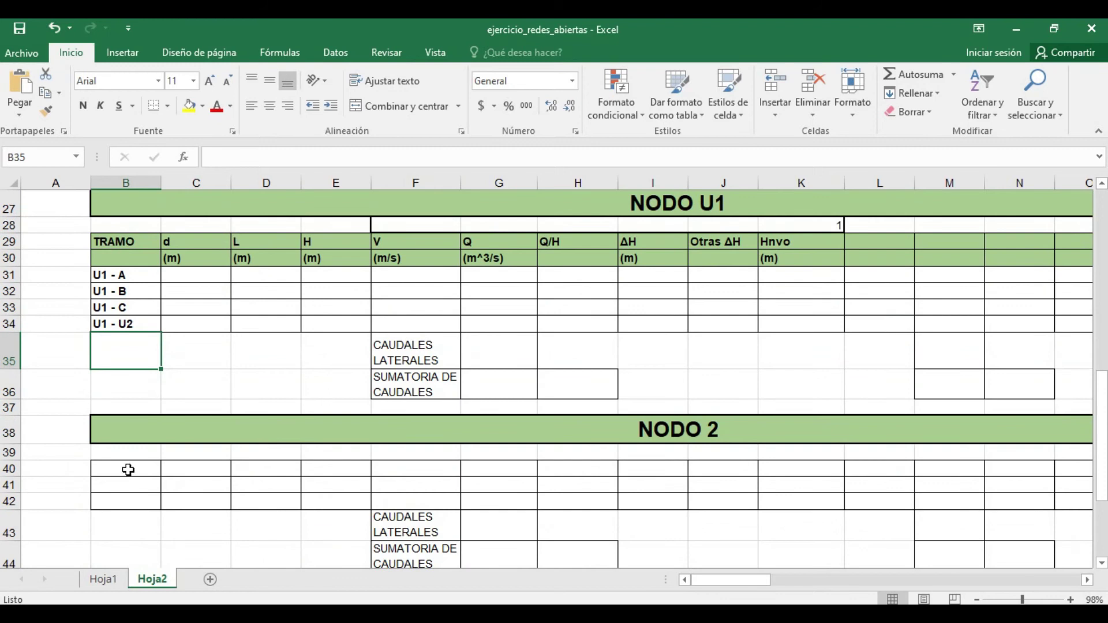
pyautogui.click(128, 469)
pyautogui.write('U2 - U1')
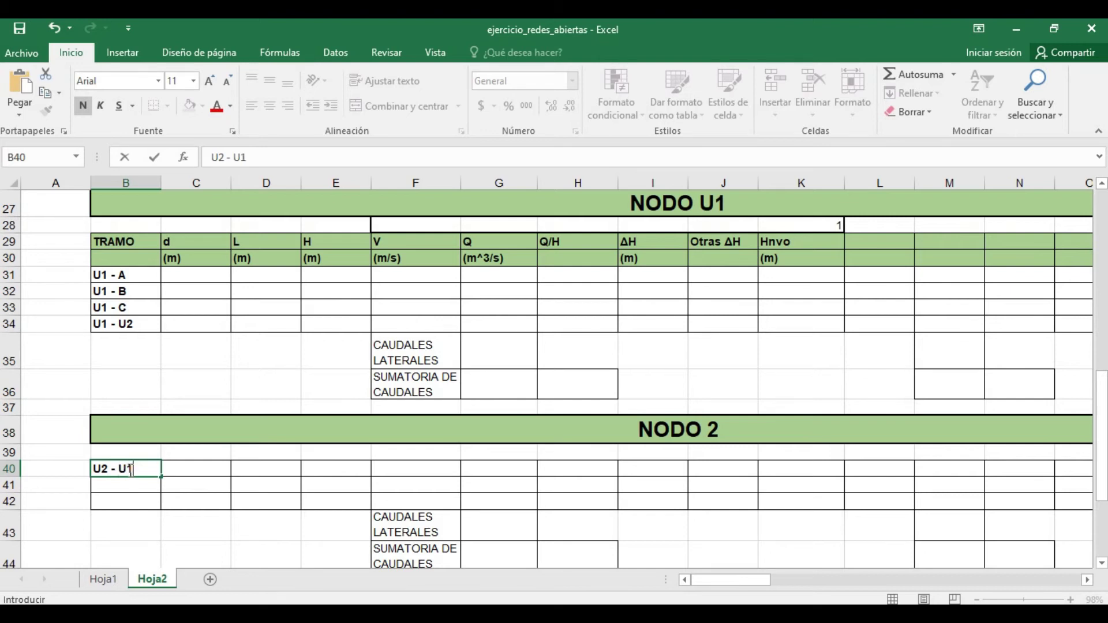
pyautogui.press('Return')
# Step: Add the sections U2 - D and U2 - E in B41 and B42 of the NODO 2 table
pyautogui.write('U')
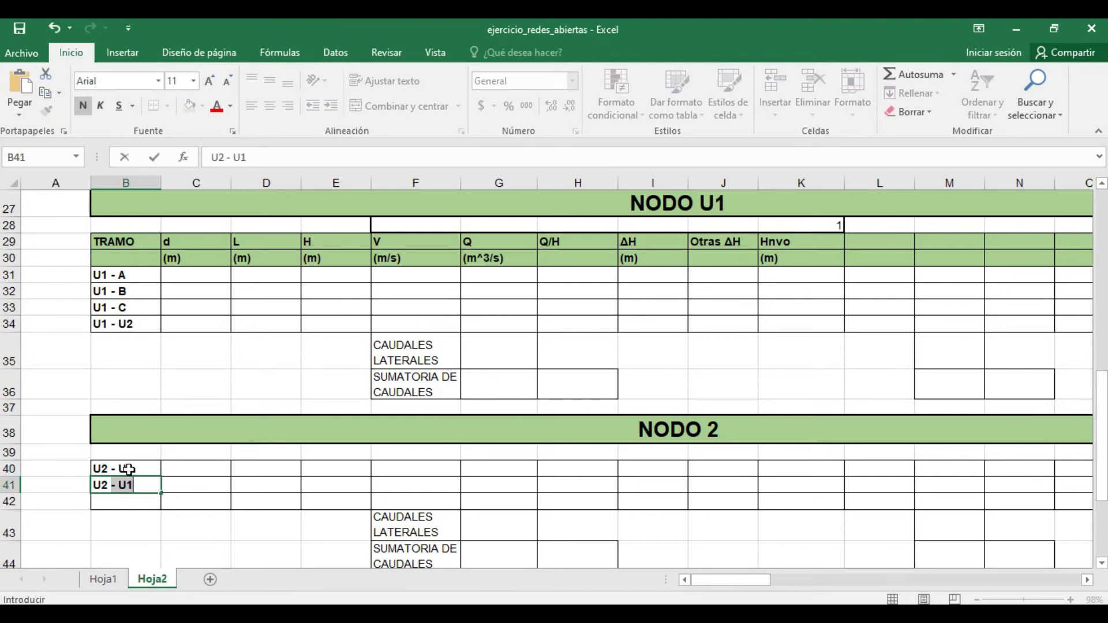
pyautogui.write('2 - D')
pyautogui.press('Return')
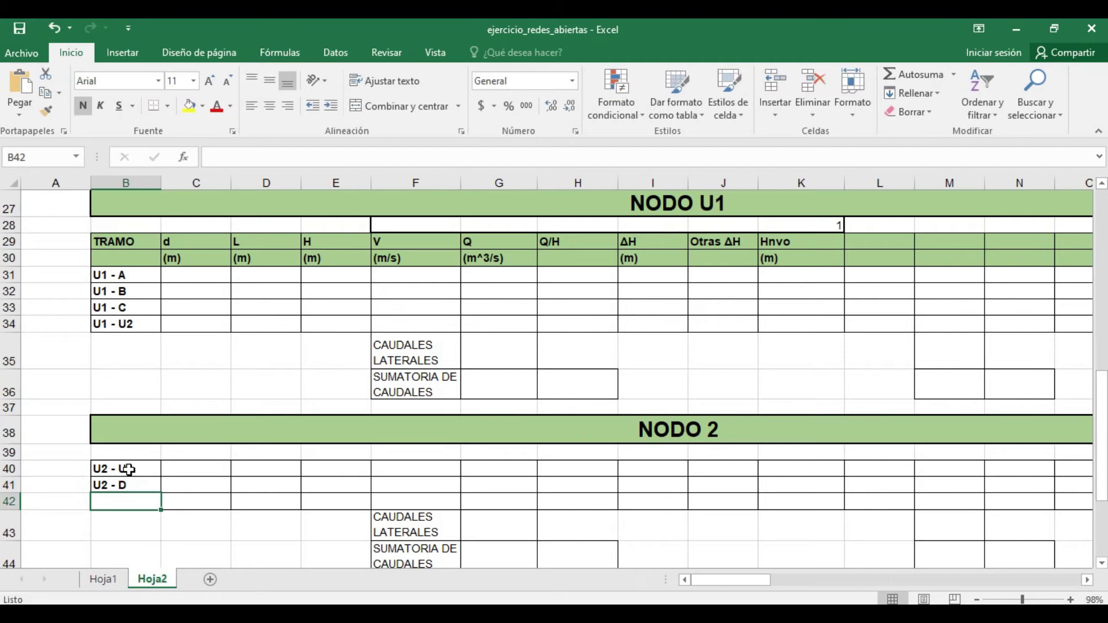
pyautogui.write('U2 -')
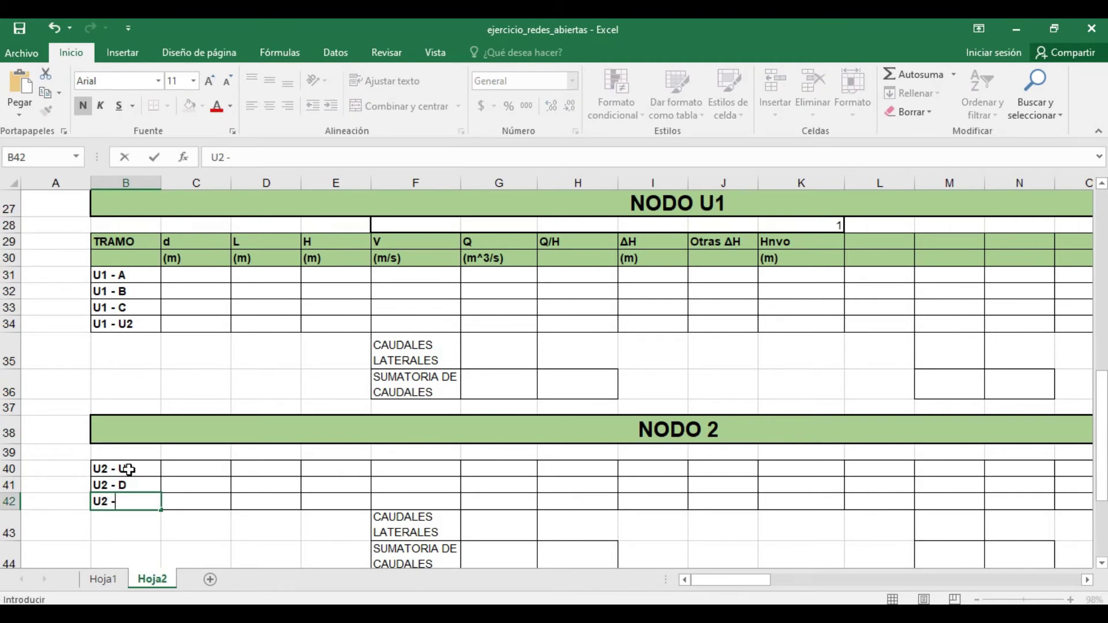
pyautogui.write(' E')
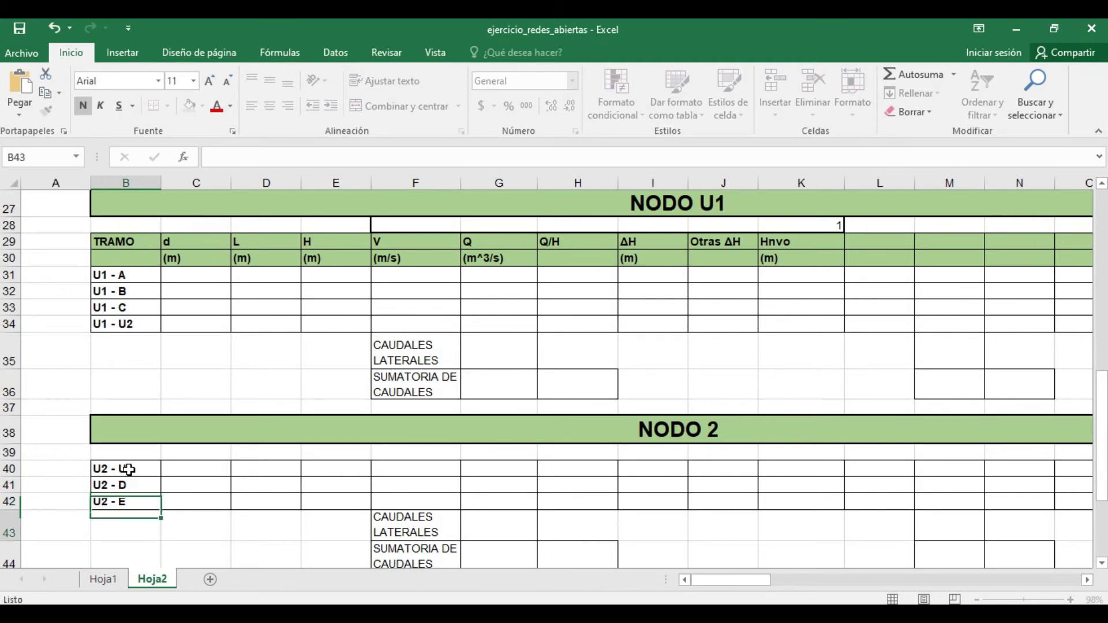
pyautogui.press('Return')
# Step: Link the diameter d of section U1 - A in C31 to the Diametro 1 value in G11
pyautogui.click(220, 277)
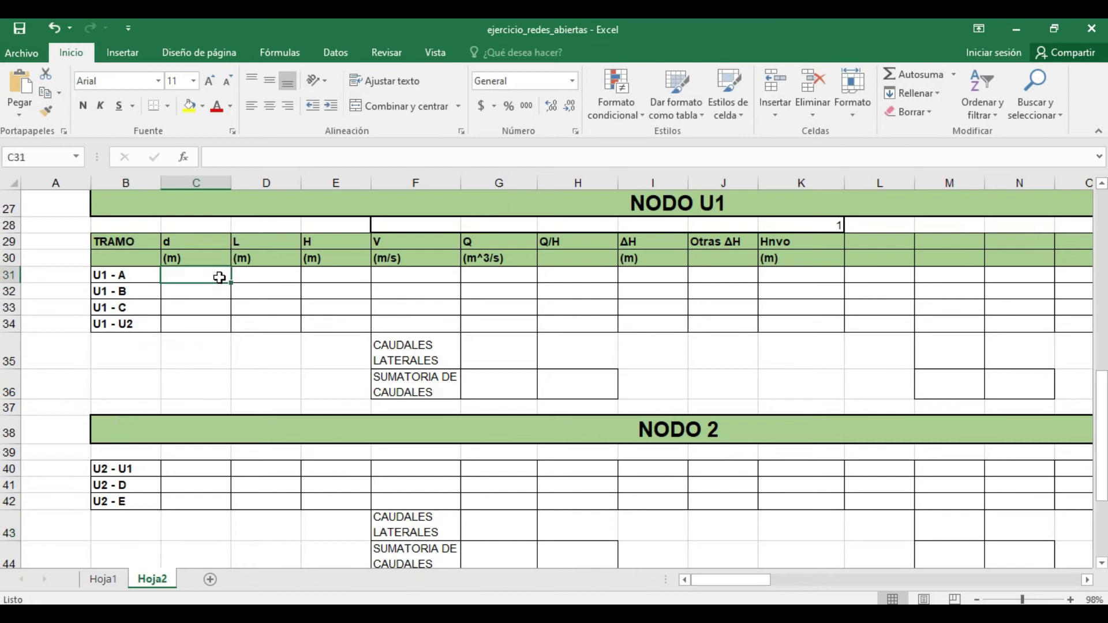
pyautogui.write('=')
pyautogui.scroll(4, 220, 278)
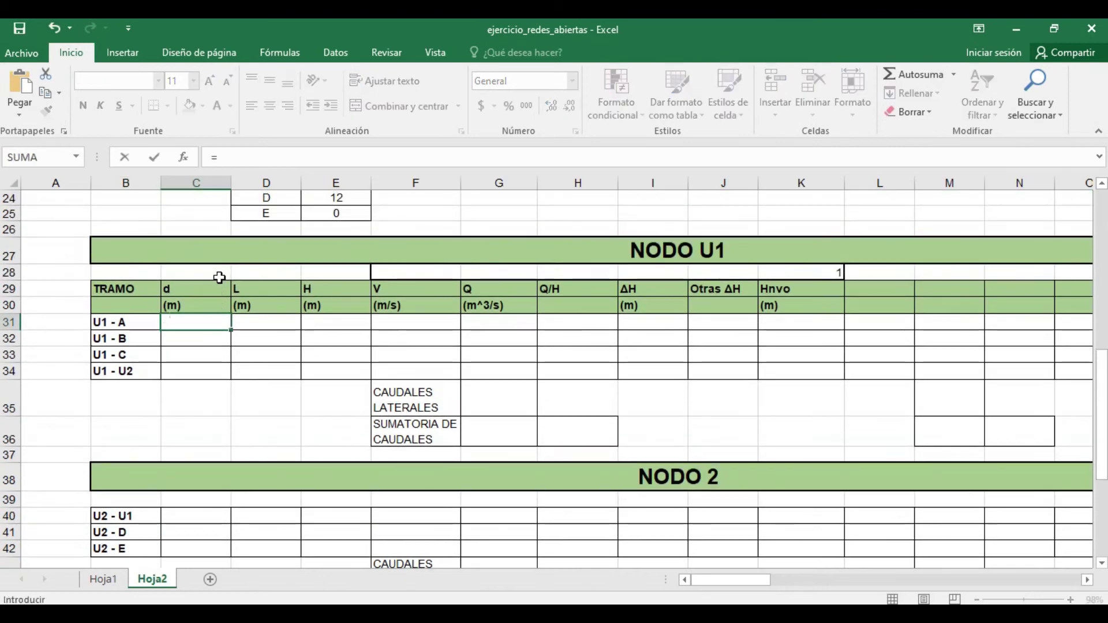
pyautogui.scroll(1, 259, 425)
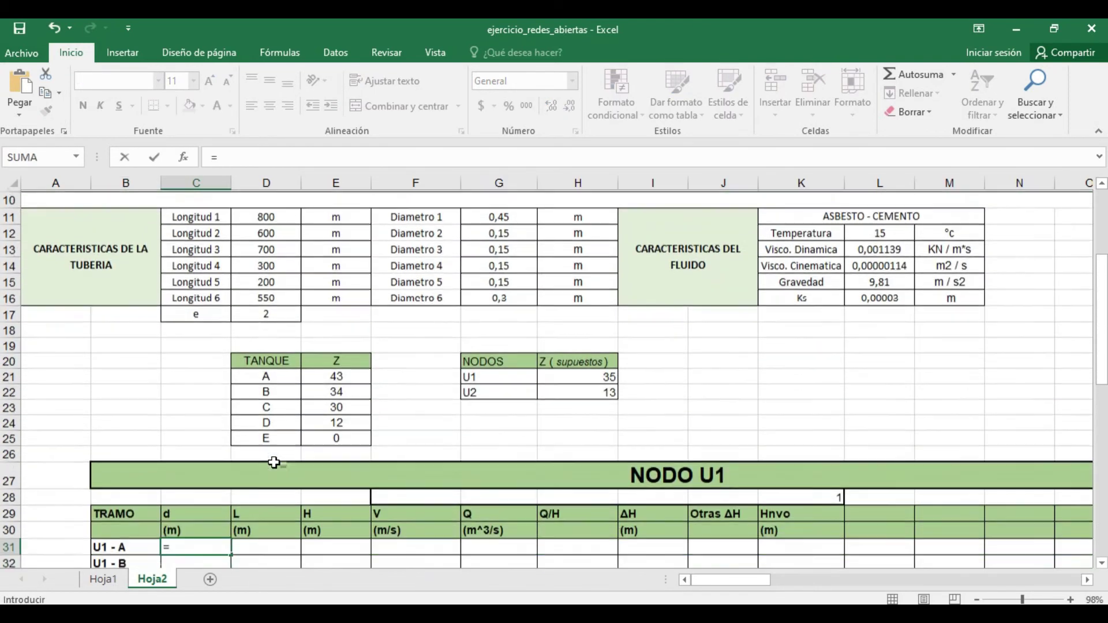
pyautogui.scroll(3, 703, 349)
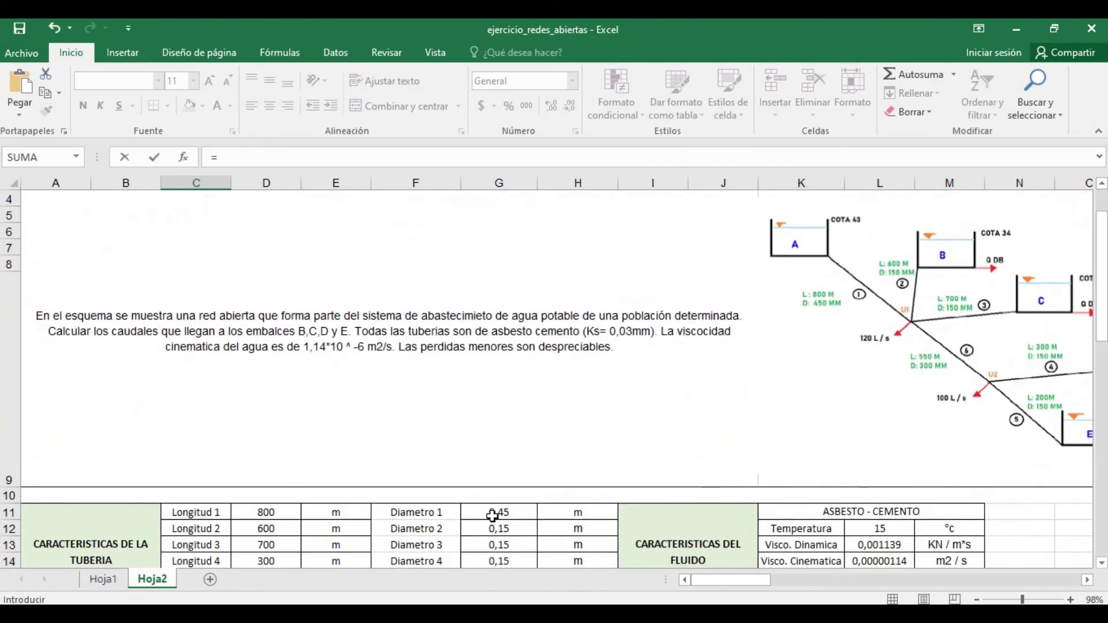
pyautogui.click(491, 512)
pyautogui.press('Return')
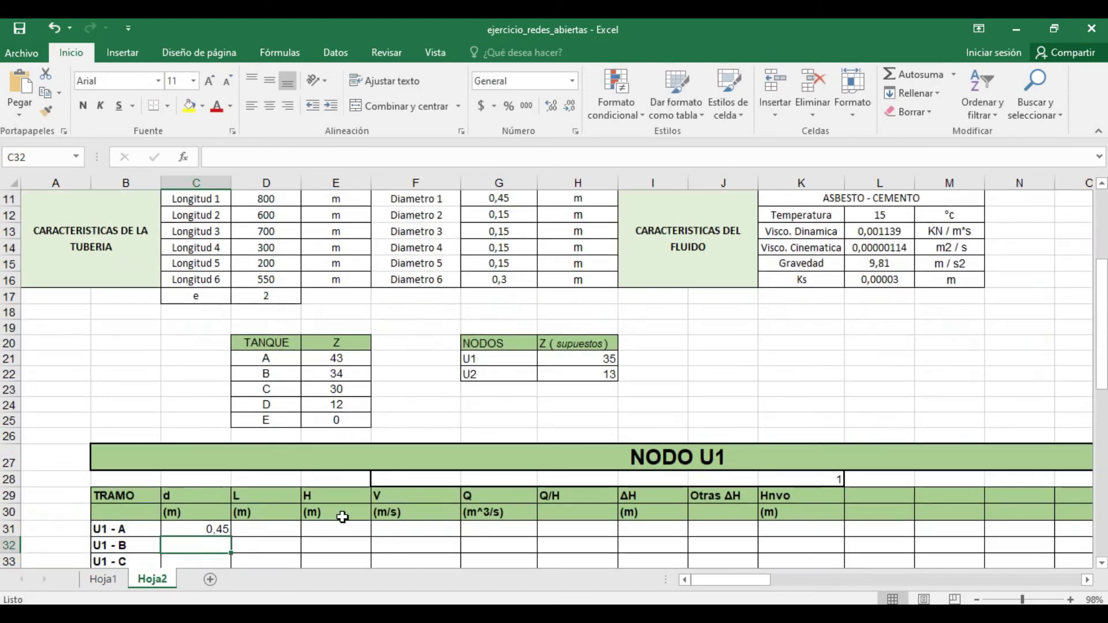
# Step: Link the diameters of sections U1 - B and U1 - C to the Diametro 2 and Diametro 3 values in G12 and G13
pyautogui.write('=')
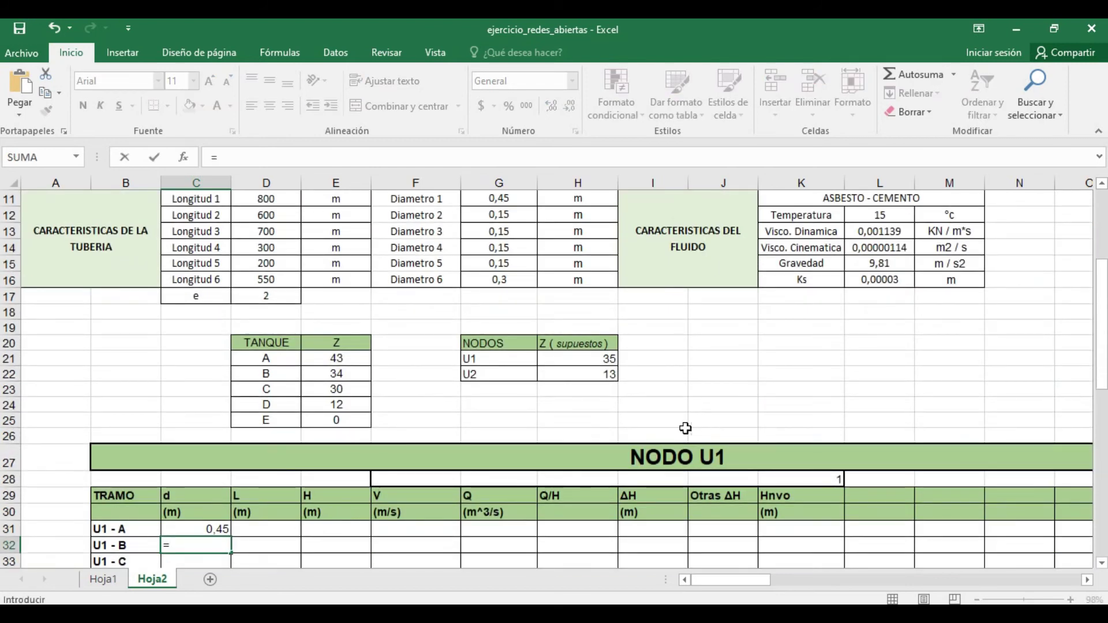
pyautogui.scroll(3, 692, 424)
pyautogui.click(510, 445)
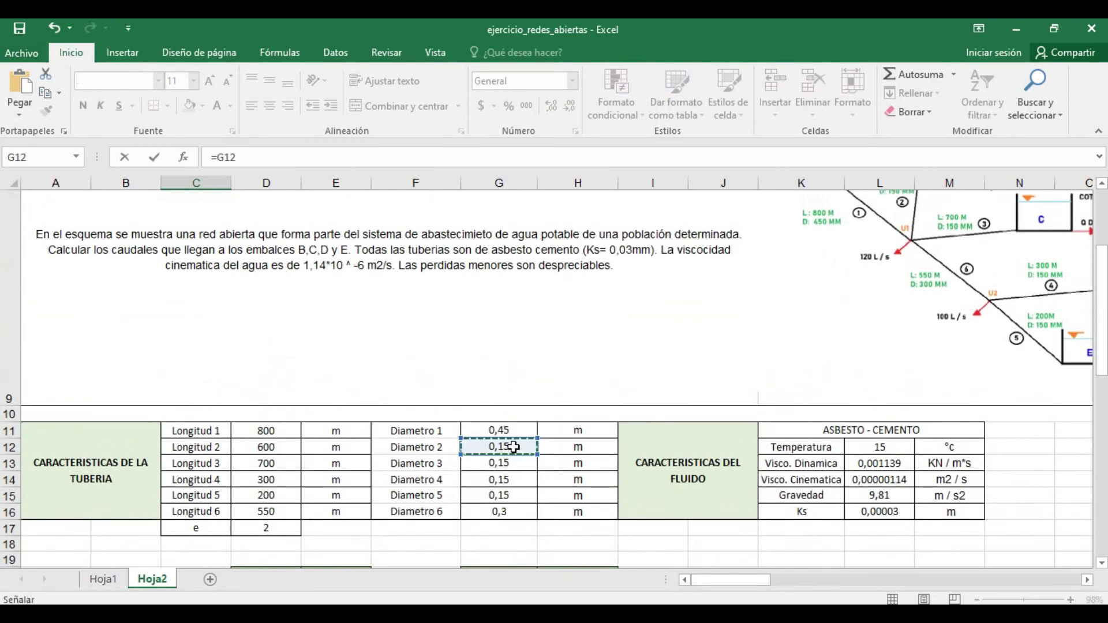
pyautogui.press('Return')
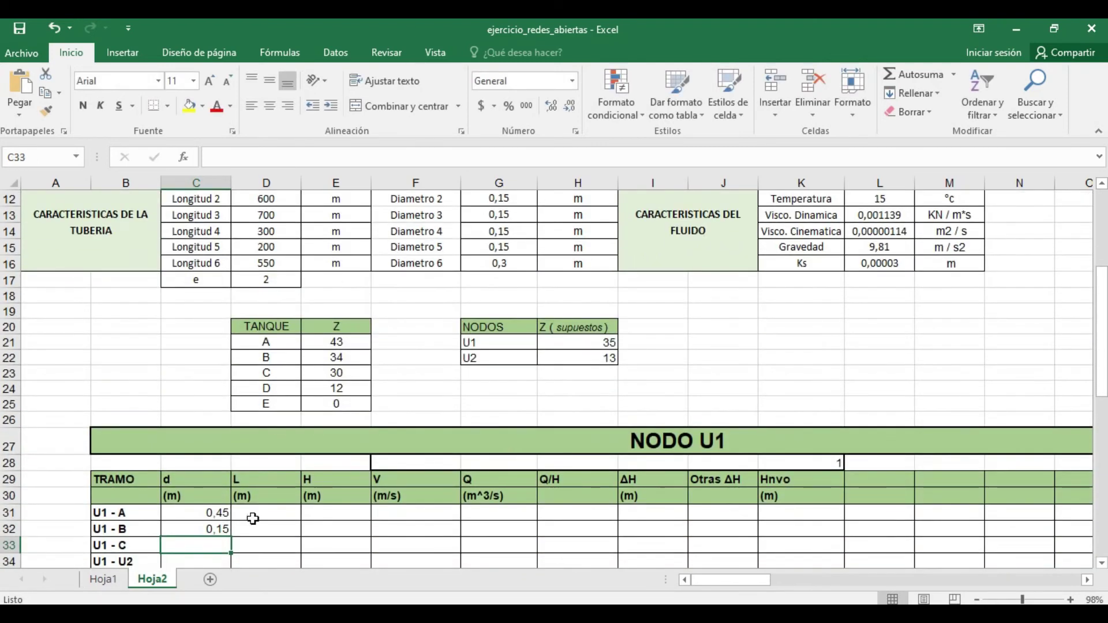
pyautogui.write('=')
pyautogui.scroll(3, 534, 436)
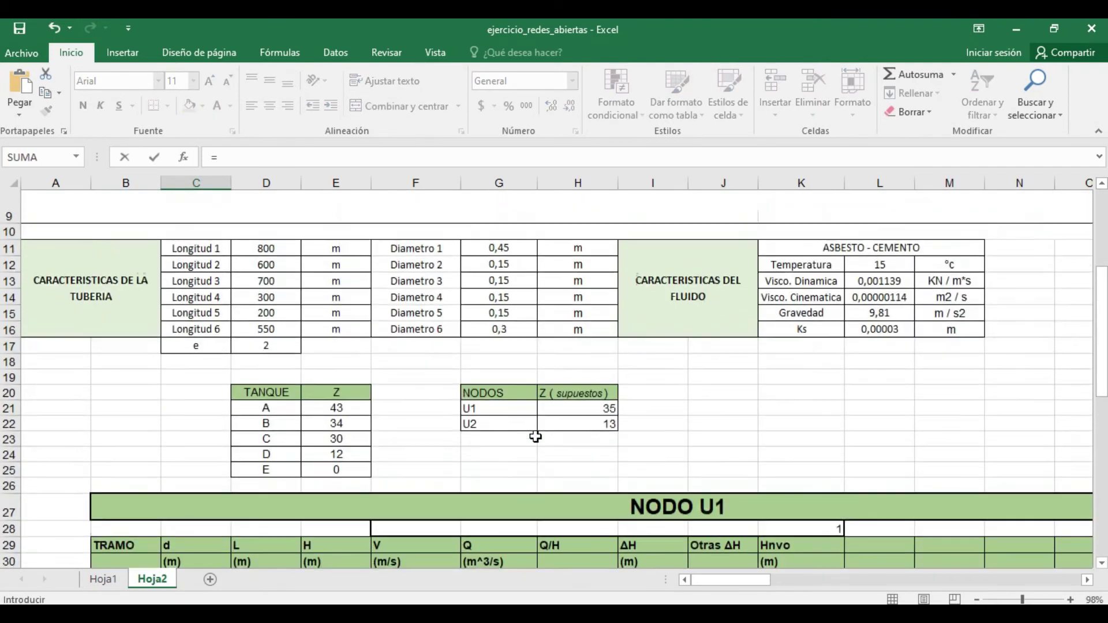
pyautogui.scroll(1, 535, 436)
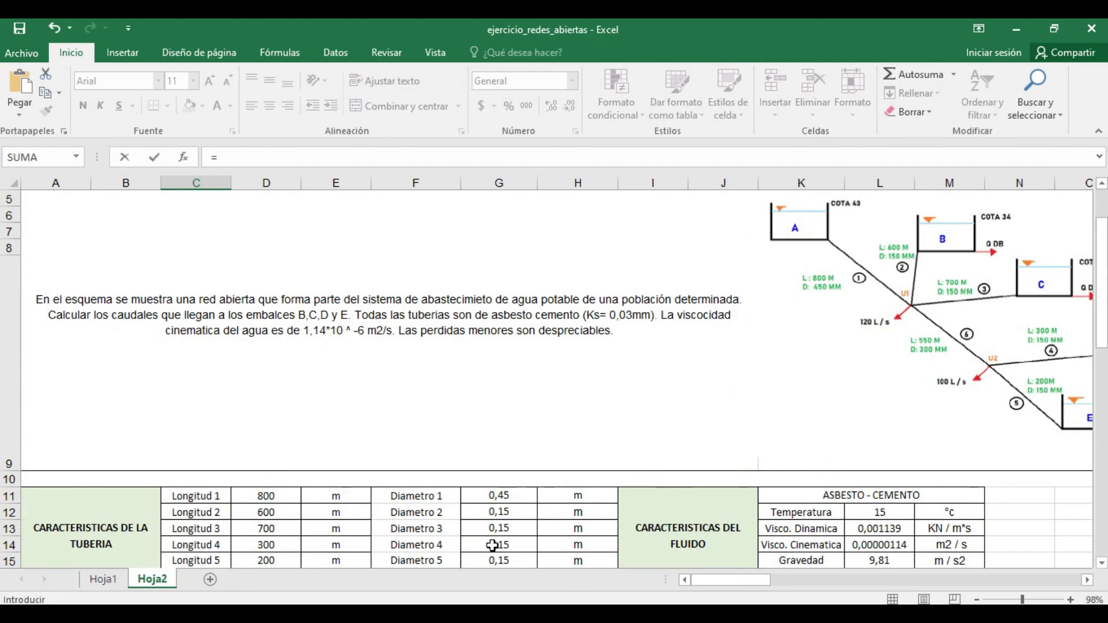
pyautogui.click(487, 528)
pyautogui.press('Return')
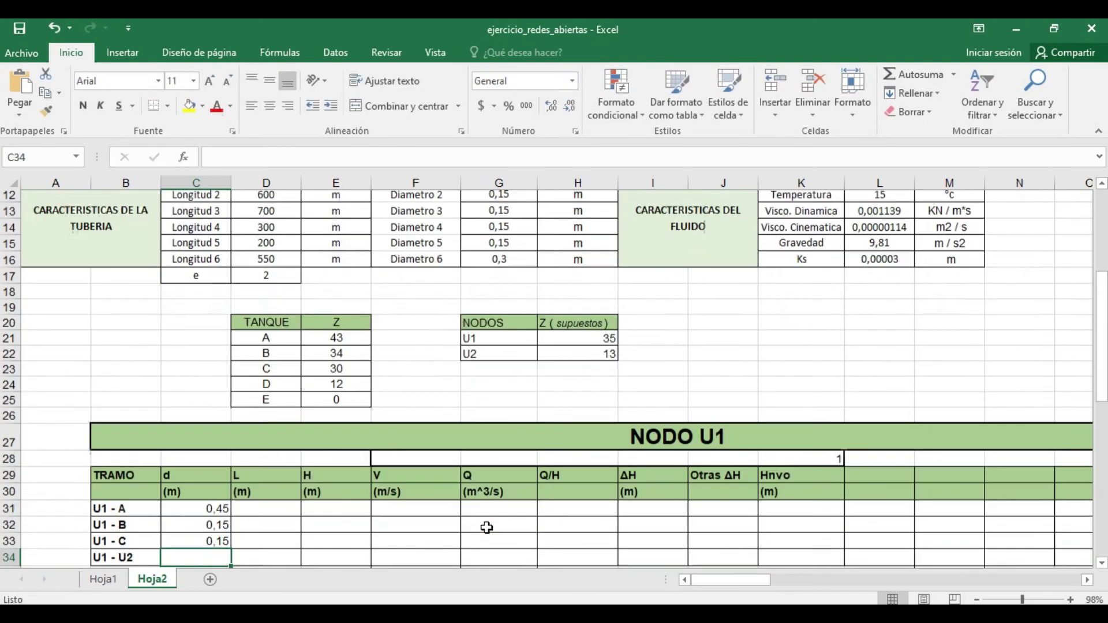
# Step: Link the diameter of section U1 - U2 in C34 to the Diametro 6 value in G16
pyautogui.write('=')
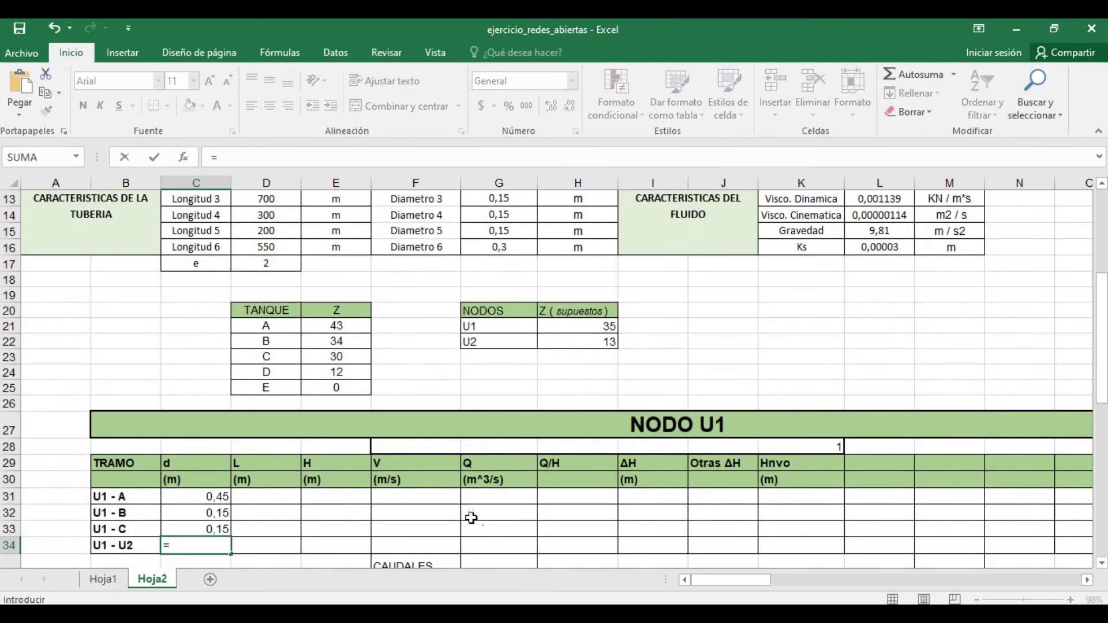
pyautogui.scroll(4, 560, 369)
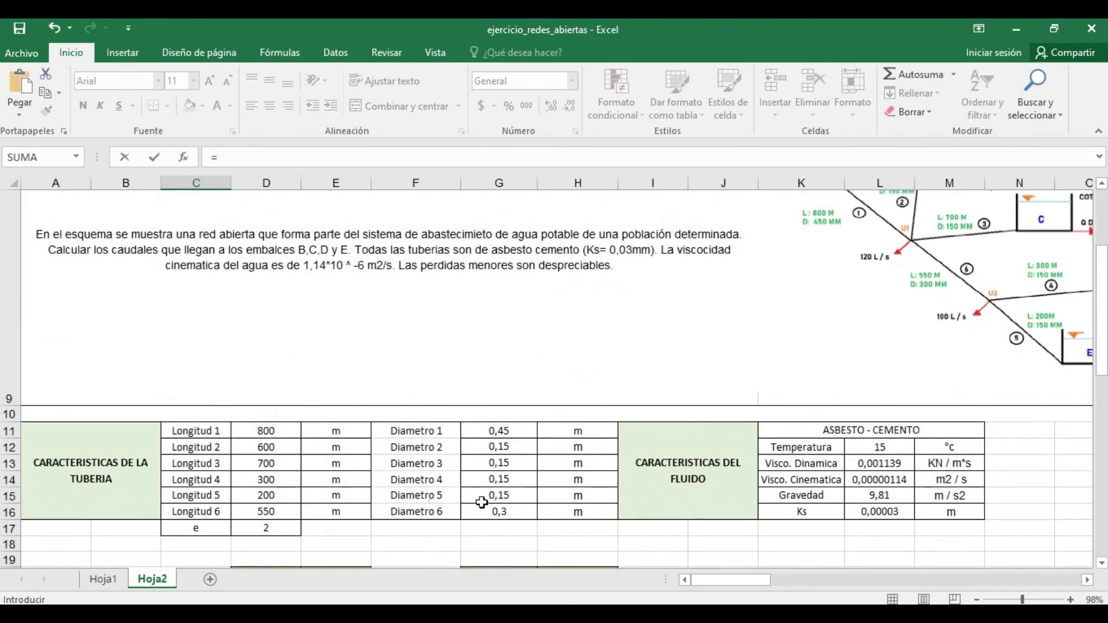
pyautogui.click(500, 512)
pyautogui.press('Return')
# Step: Link the diameter of section U2 - U1 in C40 of the NODO 2 table to the Diametro 6 value in G16
pyautogui.scroll(-8, 499, 512)
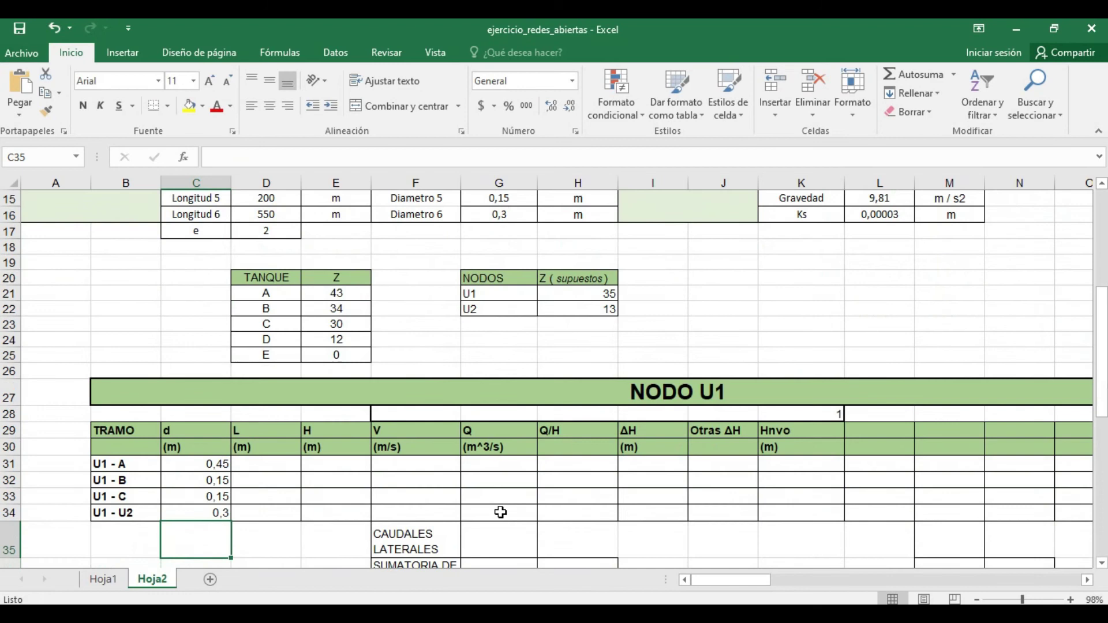
pyautogui.click(173, 472)
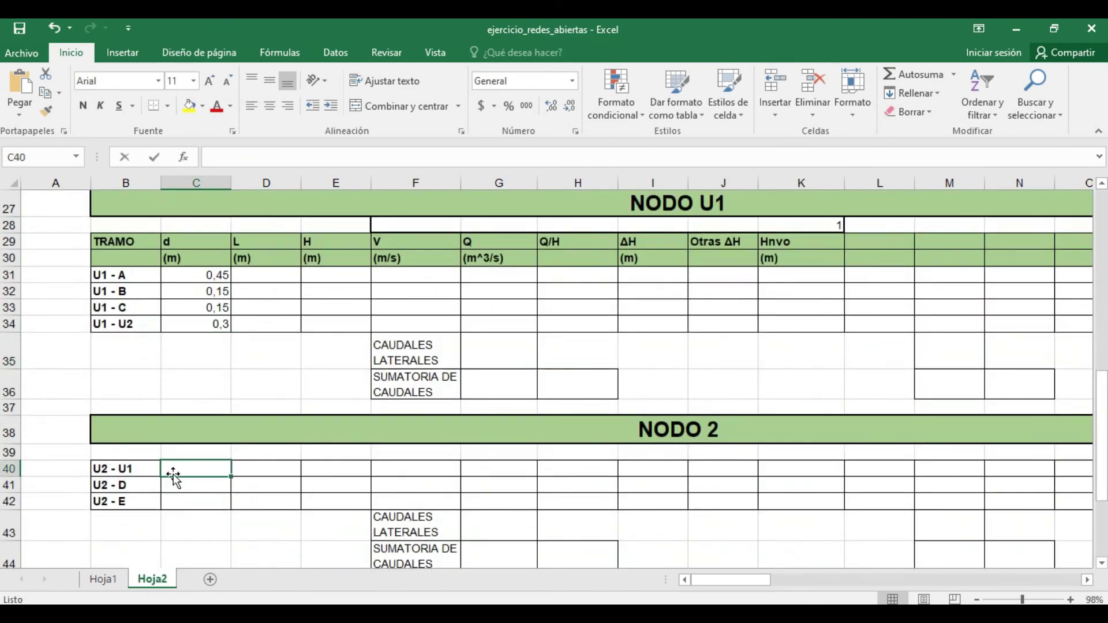
pyautogui.write('=')
pyautogui.scroll(5, 407, 401)
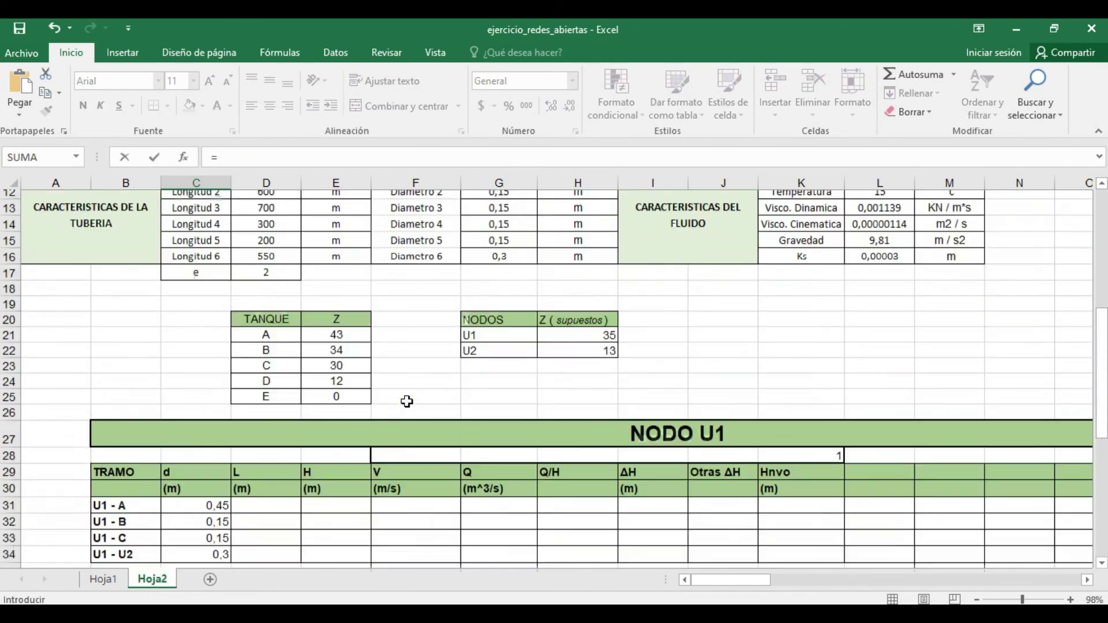
pyautogui.click(512, 280)
pyautogui.press('Return')
# Step: Link the diameter of section U2 - D in C41 to the Diametro 4 value in G14
pyautogui.write('=')
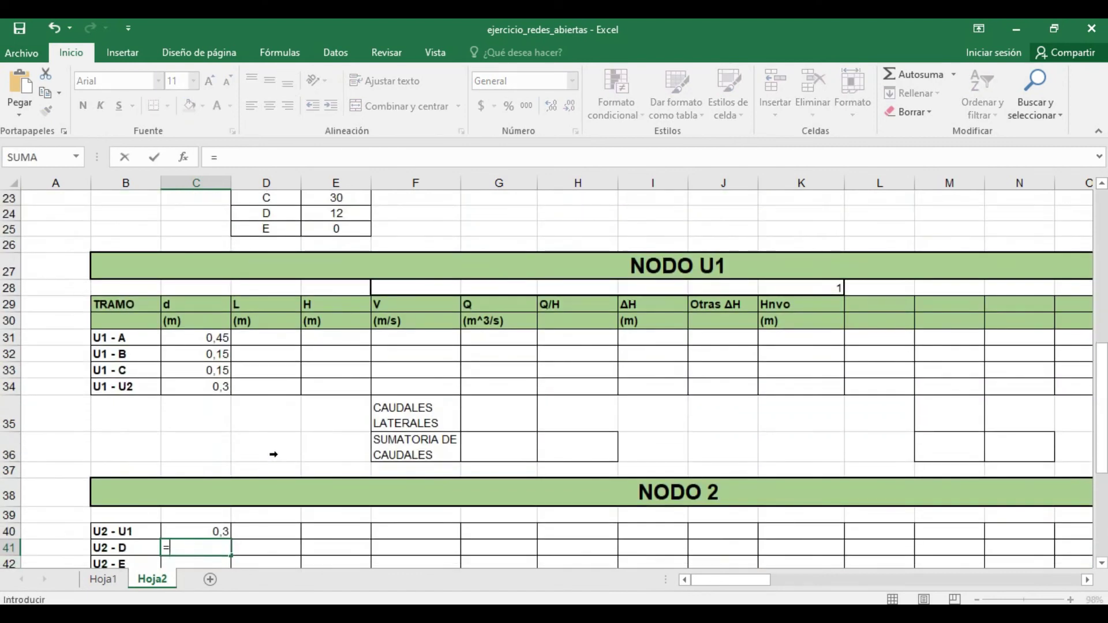
pyautogui.scroll(8, 274, 454)
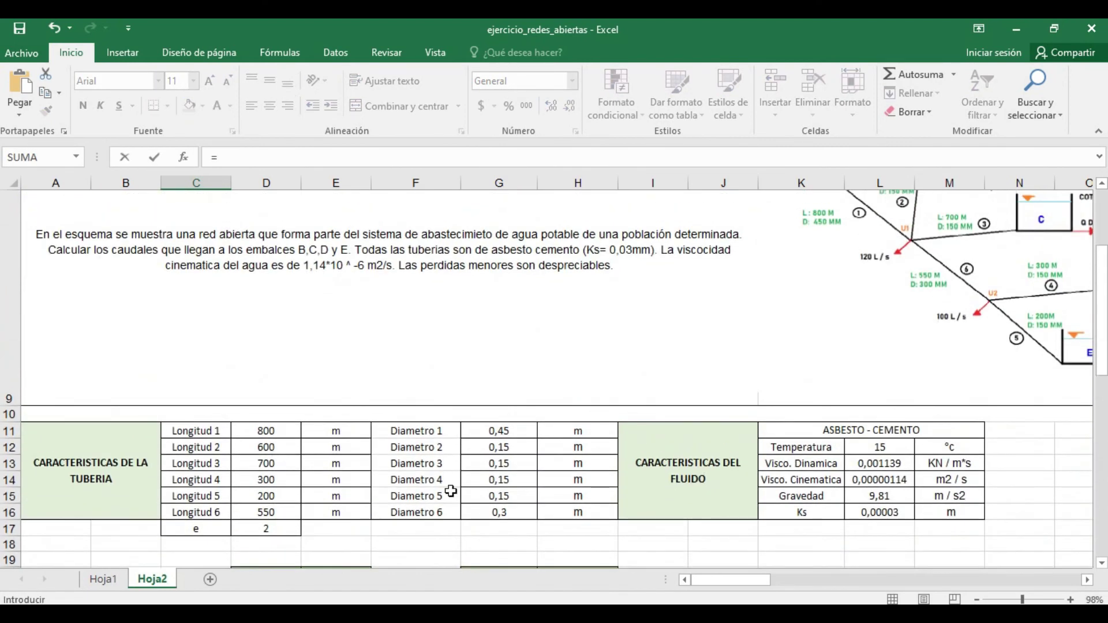
pyautogui.scroll(1, 1002, 346)
pyautogui.hscroll(1, 1002, 346)
pyautogui.hscroll(-1, 1000, 342)
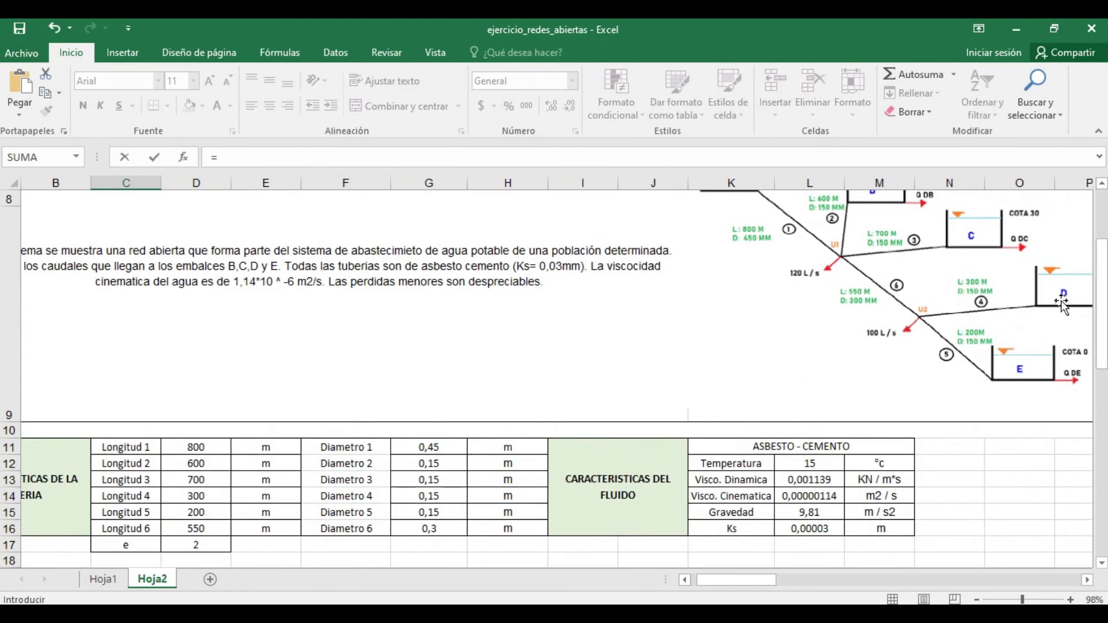
pyautogui.click(437, 498)
pyautogui.press('Return')
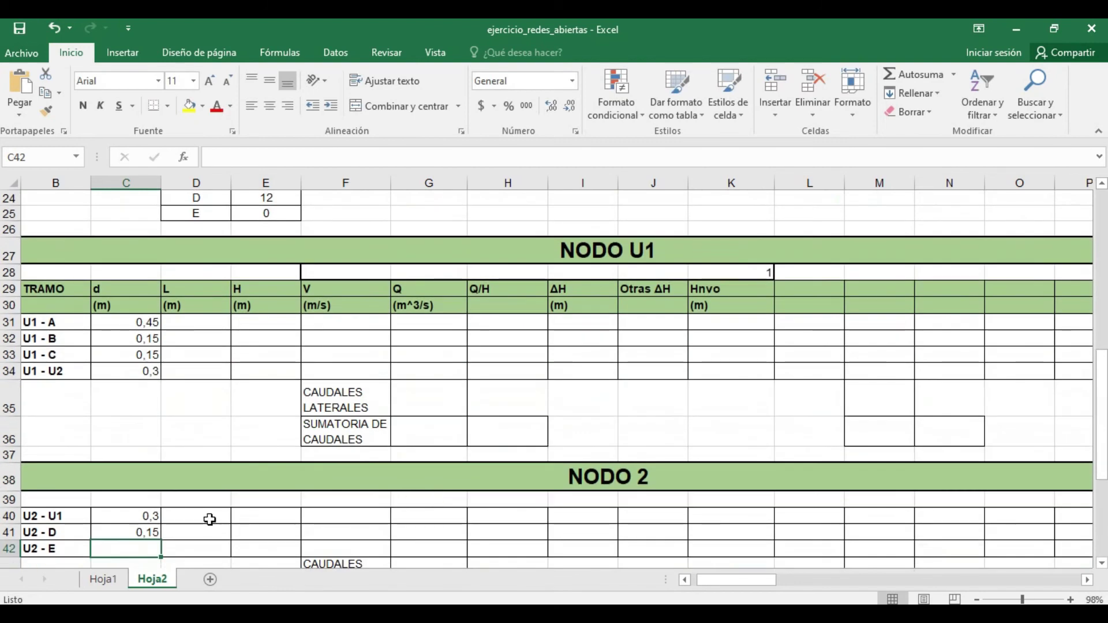
# Step: Link the diameter of section U2 - E in C42 to the Diametro 5 value in G15
pyautogui.write('=')
pyautogui.scroll(5, 460, 400)
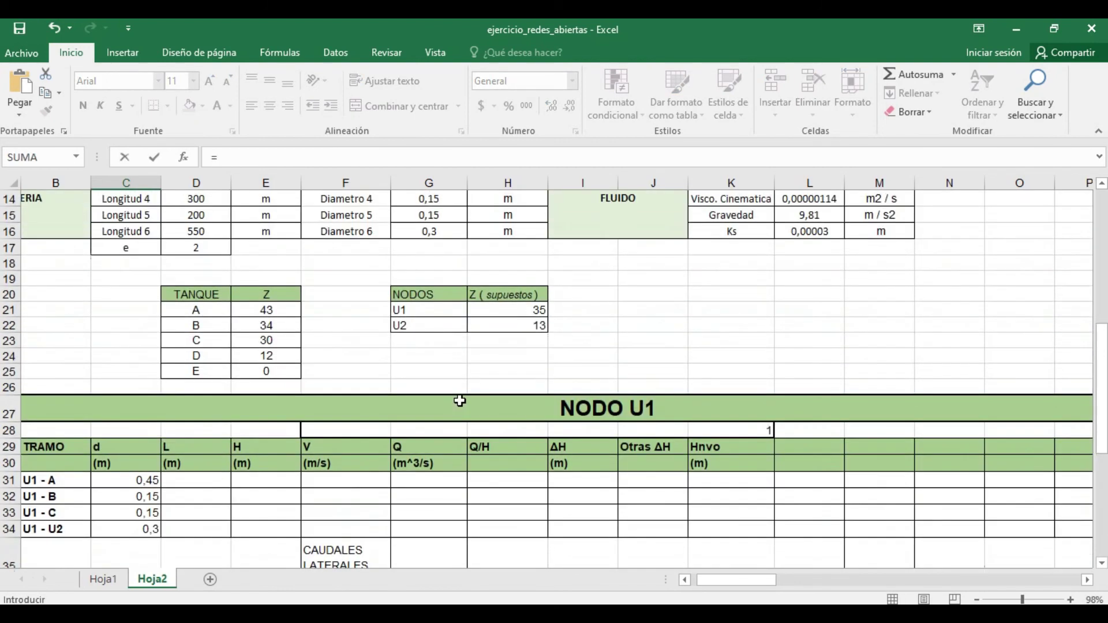
pyautogui.scroll(-1, 460, 400)
pyautogui.click(437, 282)
pyautogui.press('Return')
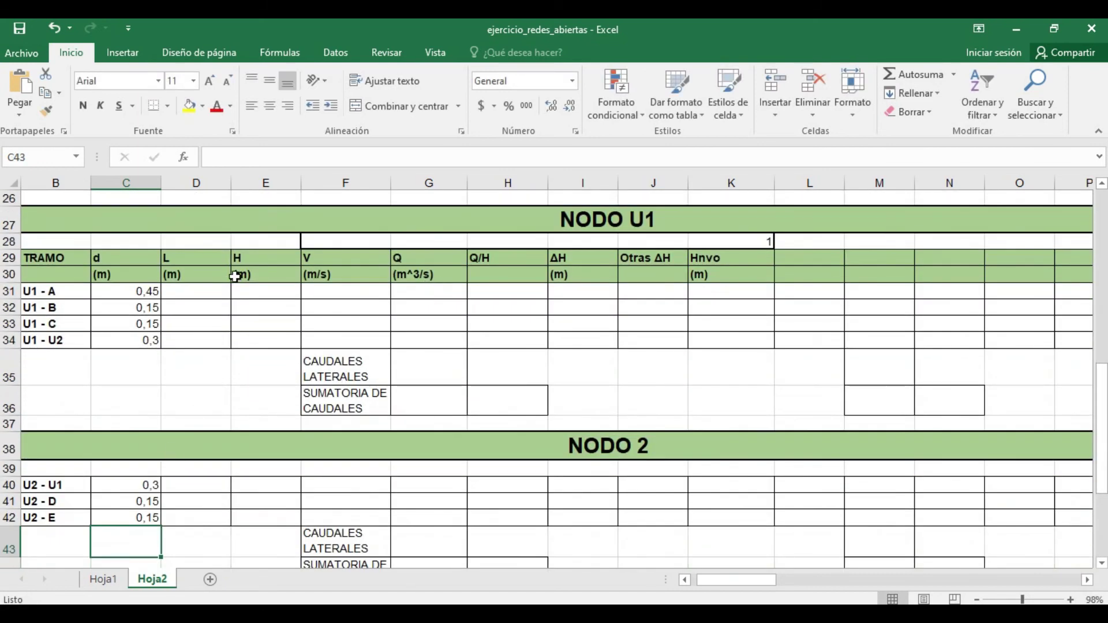
# Step: Link the length L of section U1 - A in D31 to the Longitud 1 value in D11
pyautogui.click(224, 292)
pyautogui.scroll(4, 223, 294)
pyautogui.hscroll(-1, 223, 296)
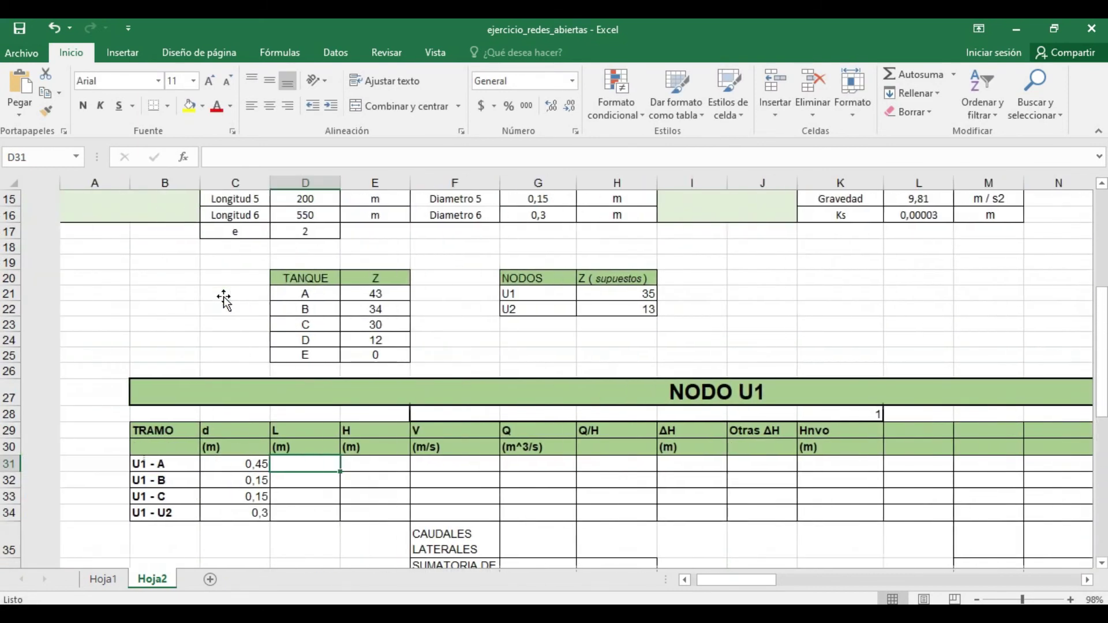
pyautogui.scroll(2, 224, 297)
pyautogui.write('=')
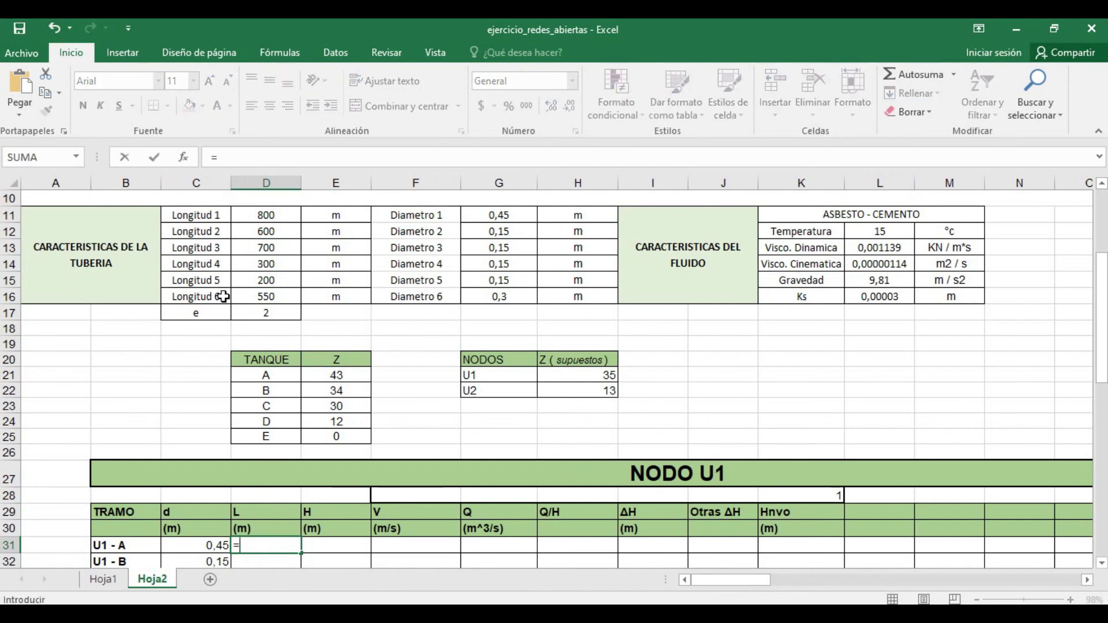
pyautogui.click(276, 214)
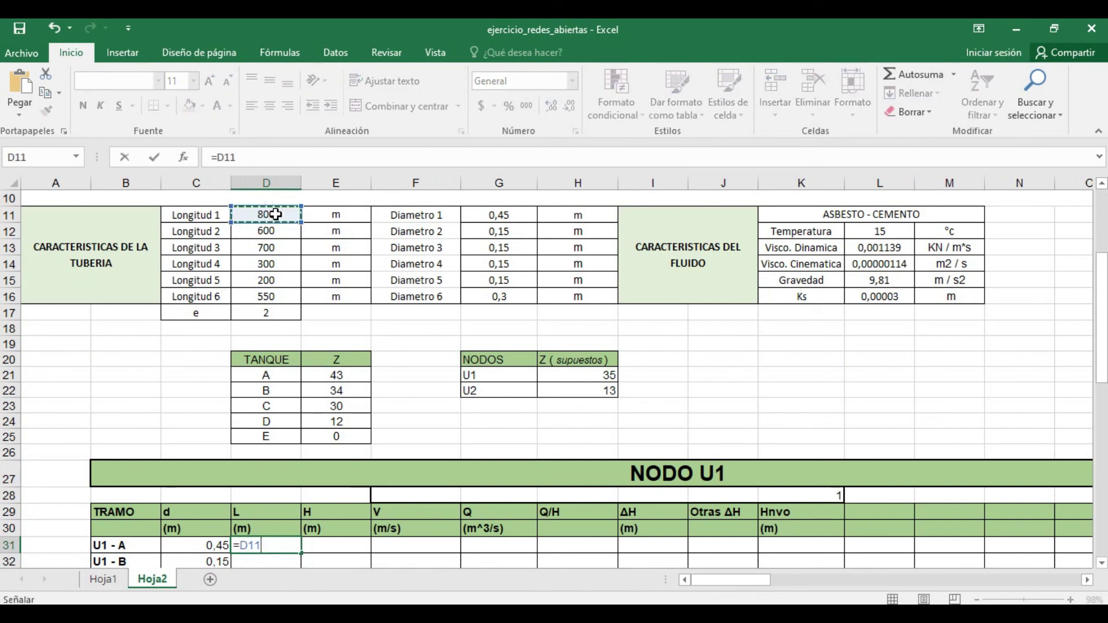
pyautogui.press('Return')
# Step: Link the lengths of sections U1 - B and U1 - C in D32 and D33 to the Longitud 2 and Longitud 3 values
pyautogui.write('=')
pyautogui.scroll(1, 271, 214)
pyautogui.click(275, 230)
pyautogui.press('Return')
pyautogui.write('=')
pyautogui.scroll(1, 272, 231)
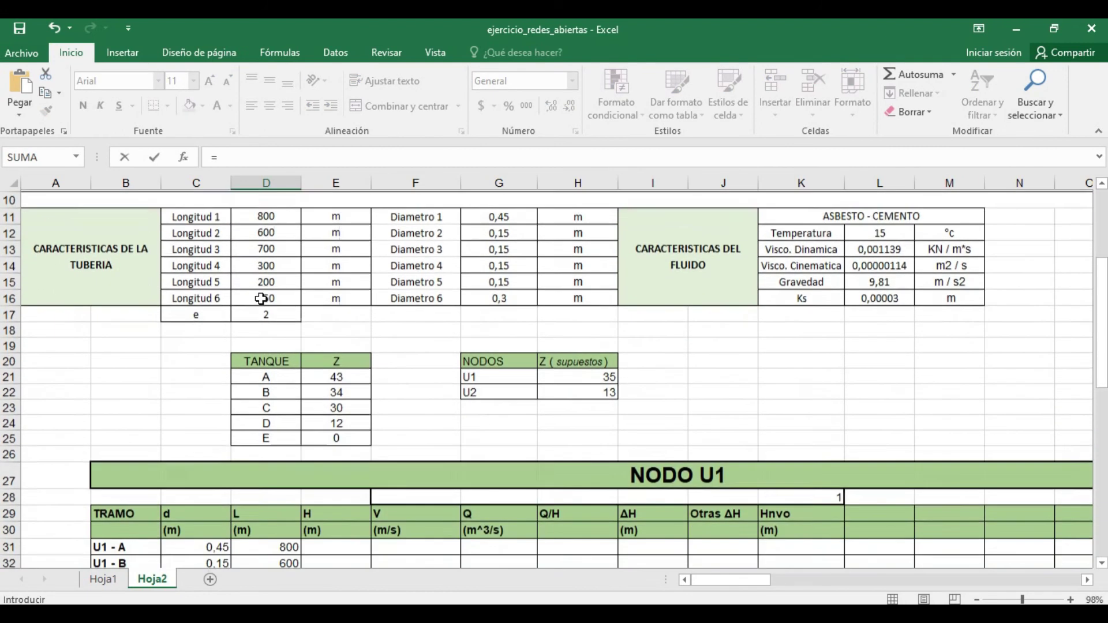
pyautogui.click(267, 249)
pyautogui.press('Return')
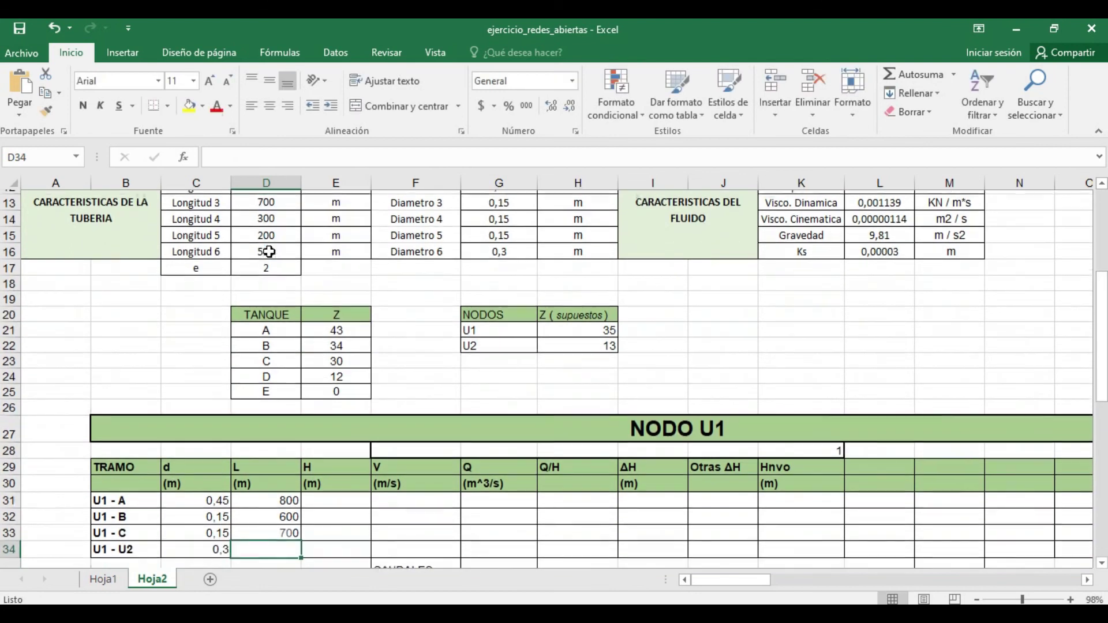
# Step: Link the length of section U1 - U2 in D34 to the Longitud 6 value in D16
pyautogui.write('=')
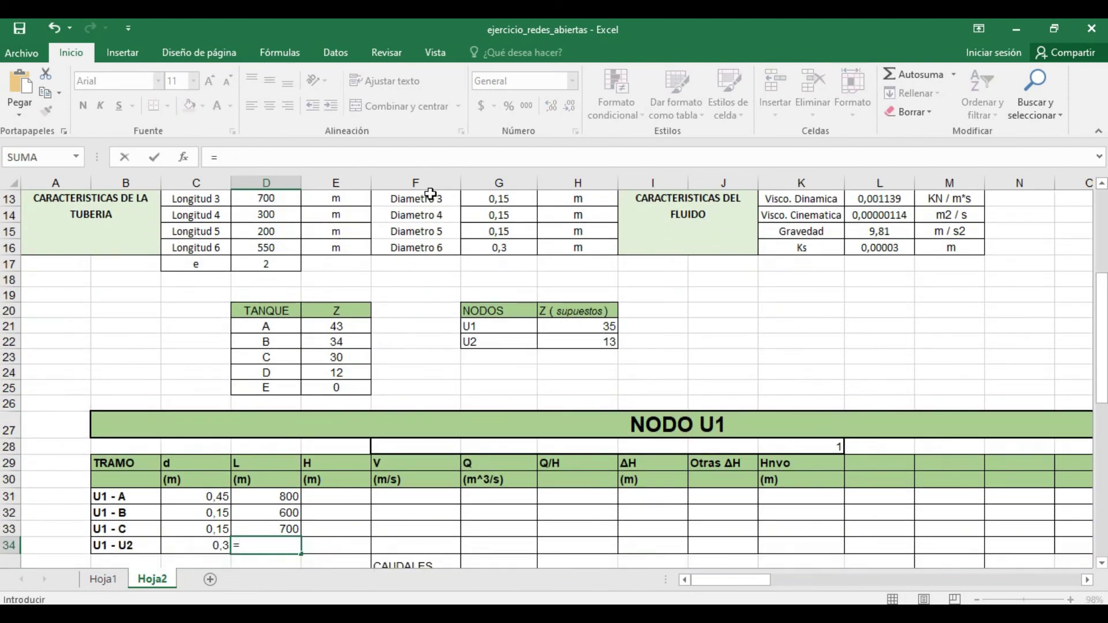
pyautogui.scroll(1, 384, 266)
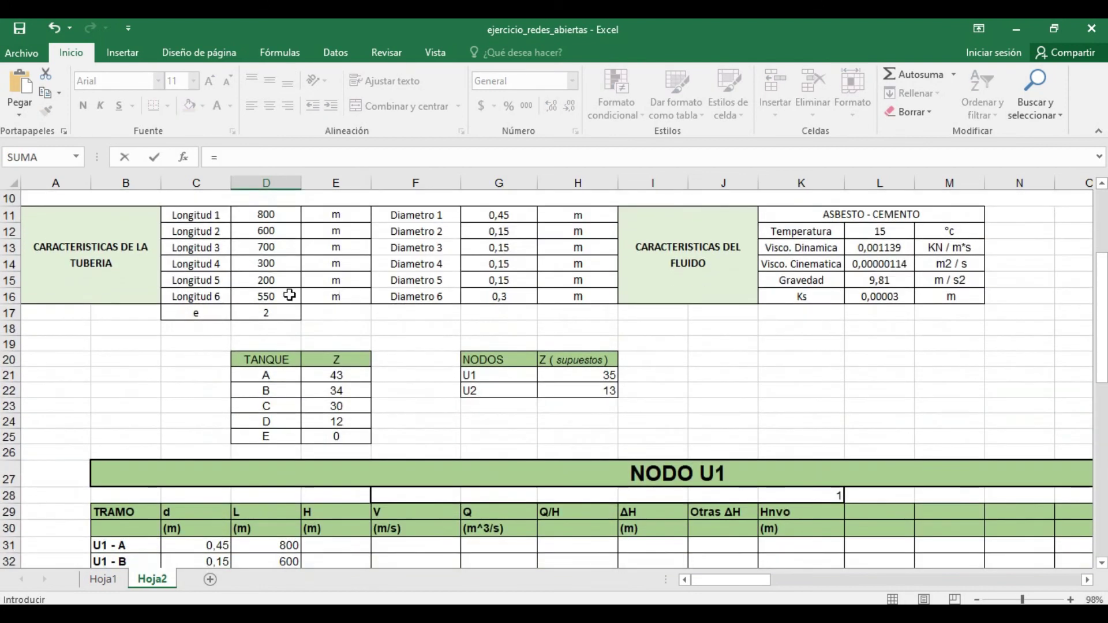
pyautogui.click(289, 298)
pyautogui.press('Return')
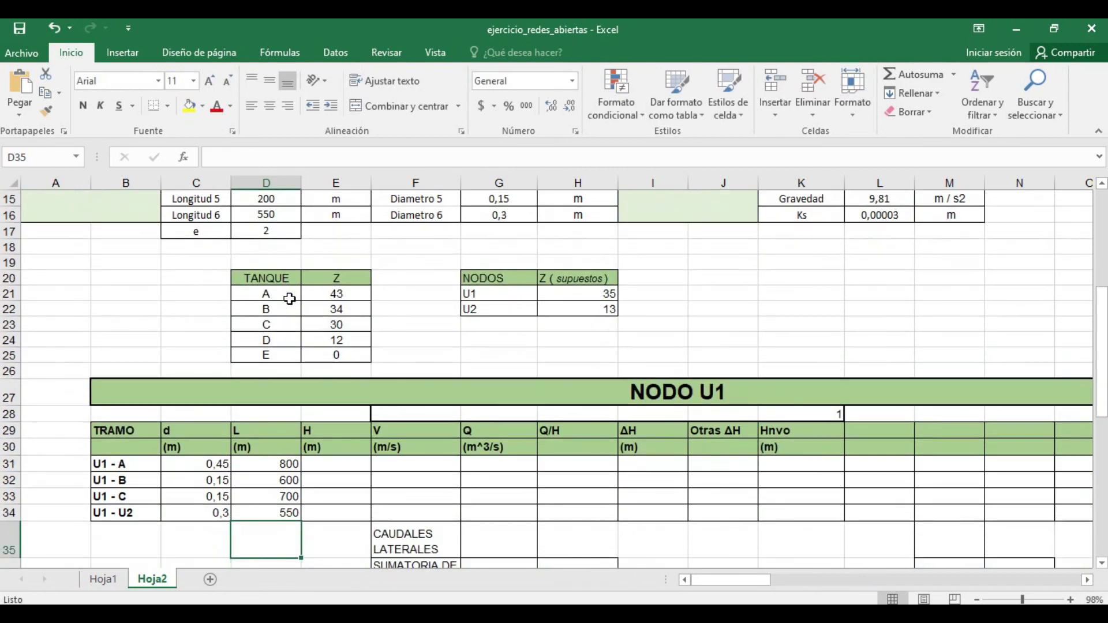
# Step: Link the length of section U2 - U1 in D40 of the NODO 2 table to the Longitud 6 value in D16
pyautogui.click(262, 516)
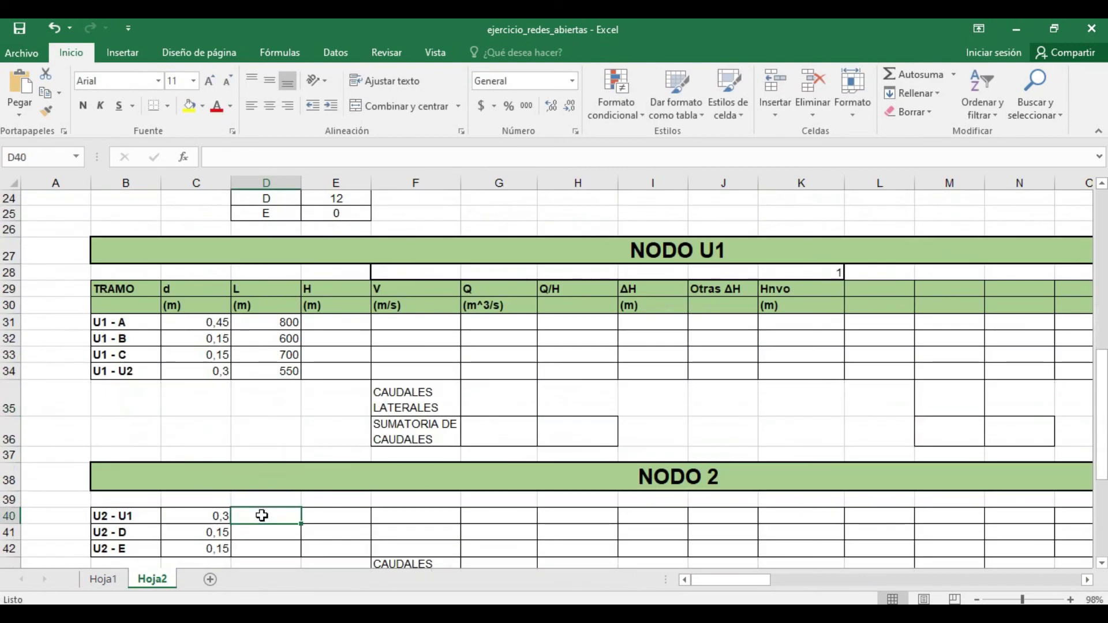
pyautogui.write('=')
pyautogui.scroll(4, 262, 515)
pyautogui.scroll(2, 248, 420)
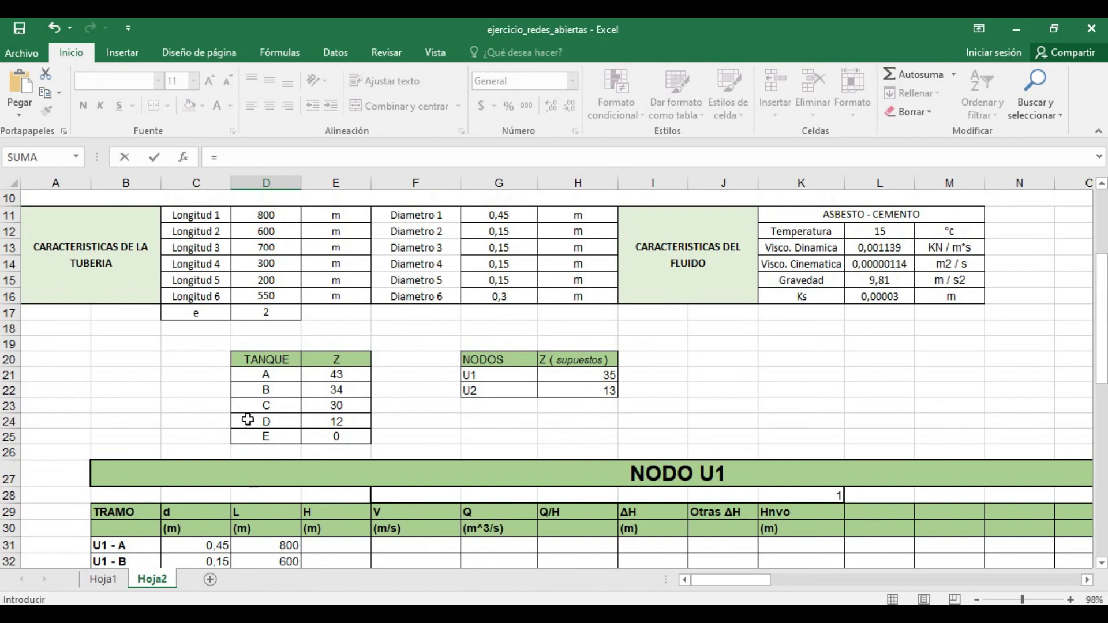
pyautogui.click(263, 297)
pyautogui.press('Return')
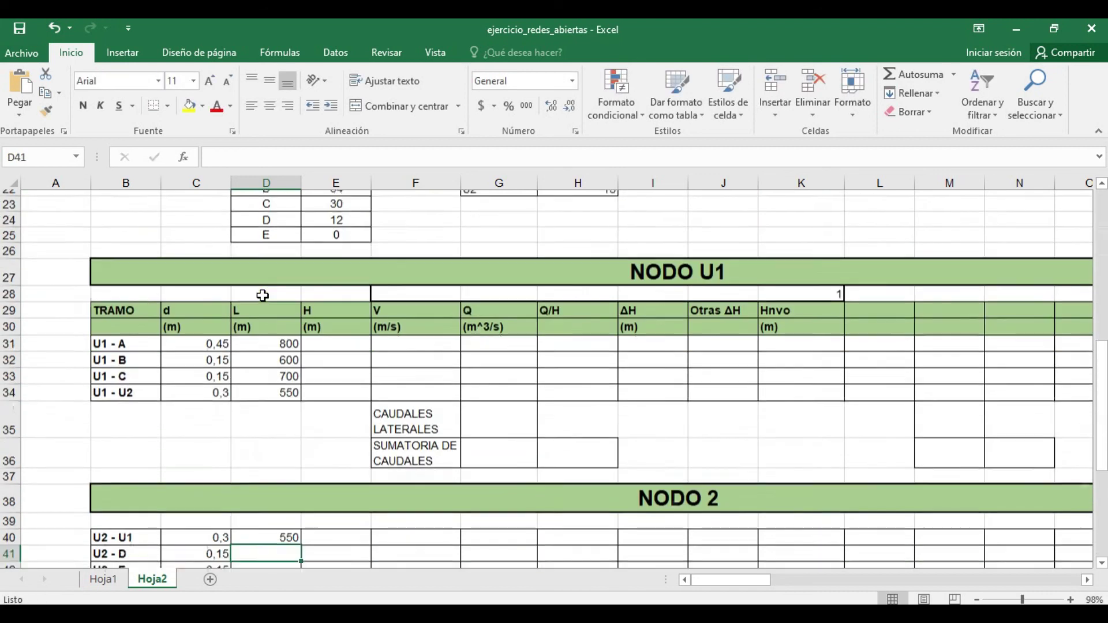
# Step: Link the lengths of sections U2 - D and U2 - E in D41 and D42 to the Longitud 4 and Longitud 5 values
pyautogui.write('=')
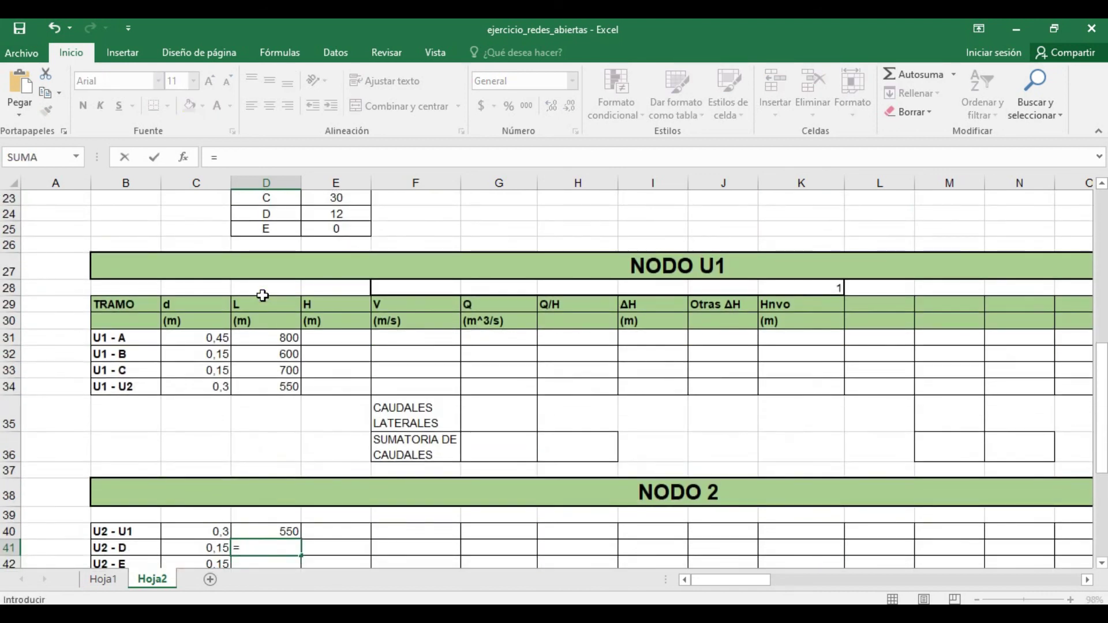
pyautogui.scroll(4, 263, 295)
pyautogui.click(263, 264)
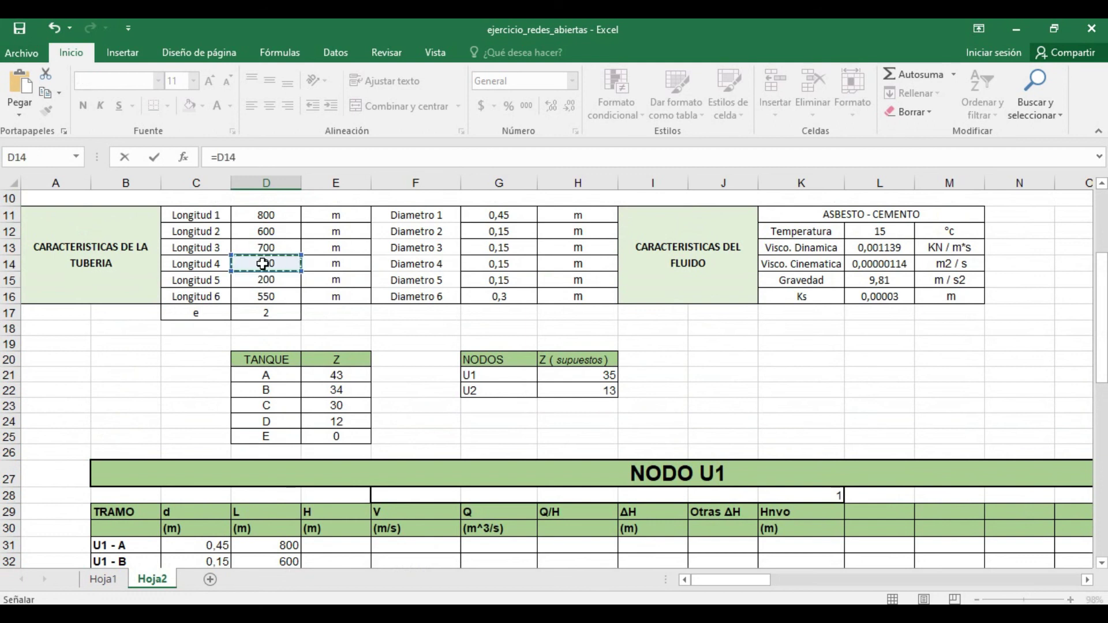
pyautogui.press('Return')
pyautogui.write('=')
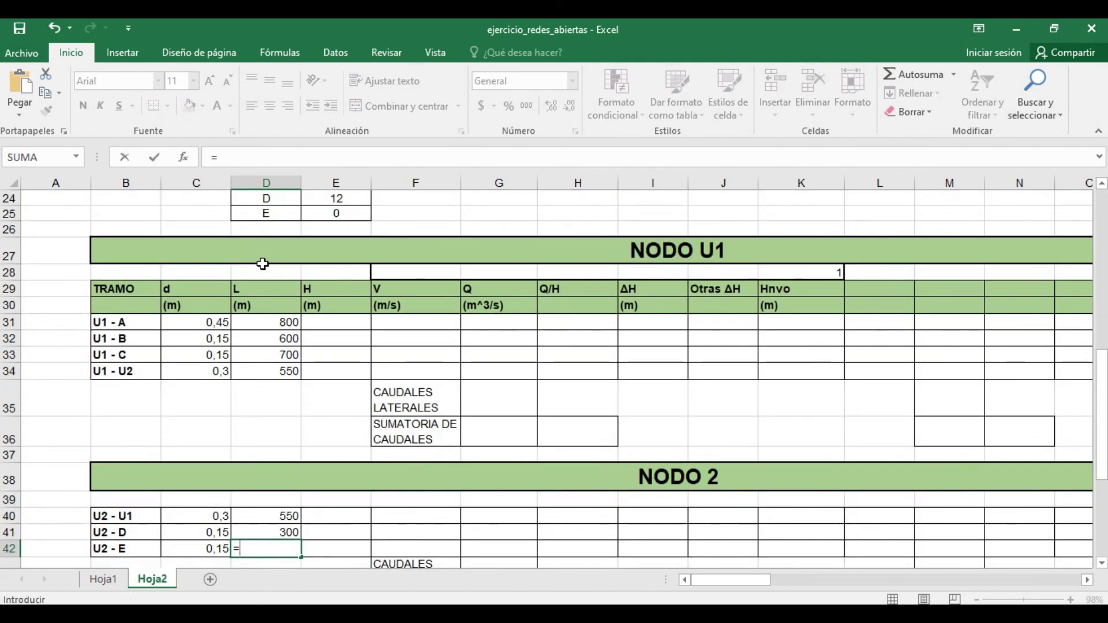
pyautogui.scroll(3, 262, 264)
pyautogui.scroll(1, 263, 264)
pyautogui.click(255, 233)
pyautogui.press('Return')
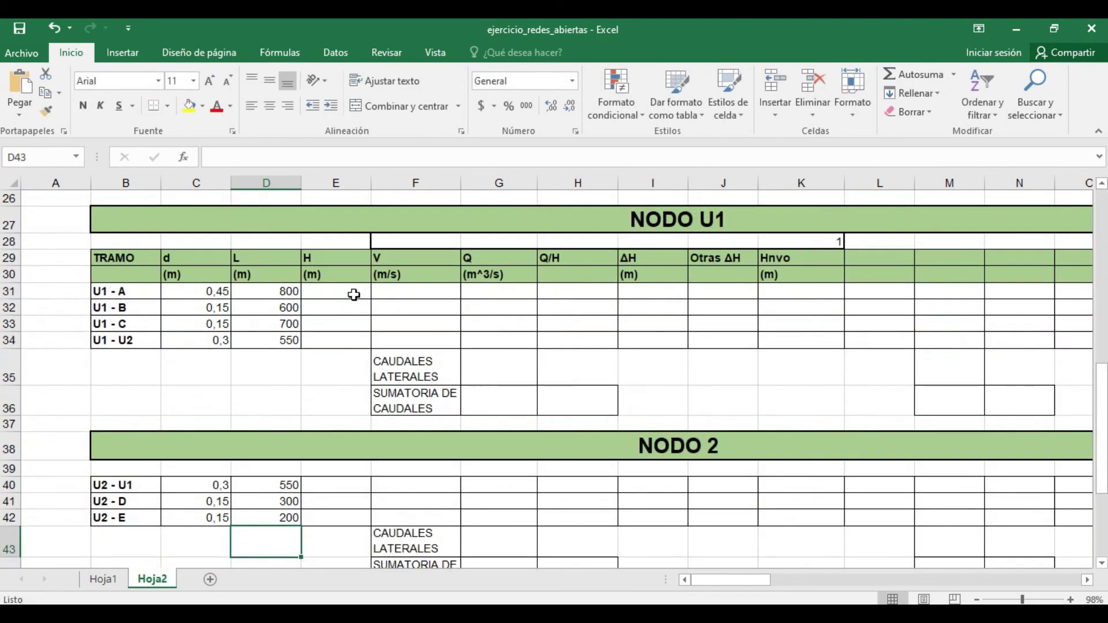
# Step: Select the H cell of section U1 - A, E31, in the NODO U1 table
pyautogui.click(354, 295)
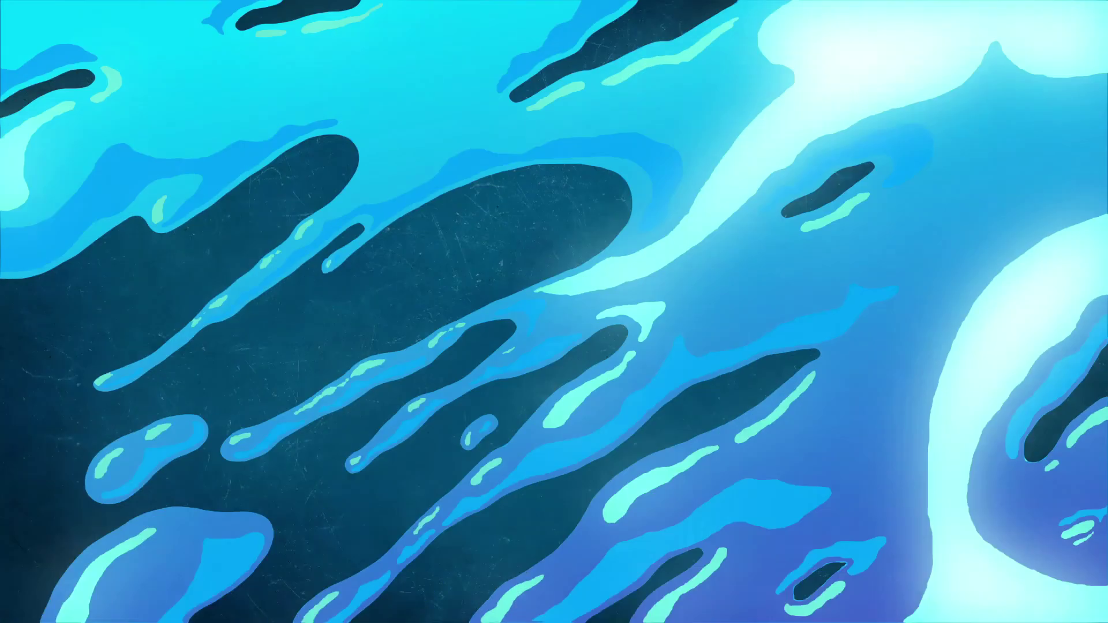